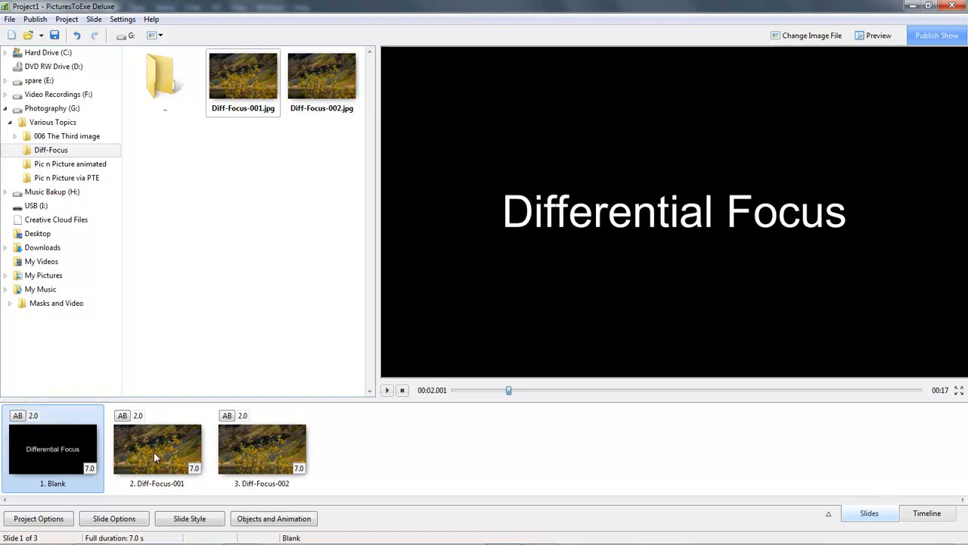
- Preview the Diff-Focus-001 and Diff-Focus-002 slides to compare their focus
left_click(154, 458)
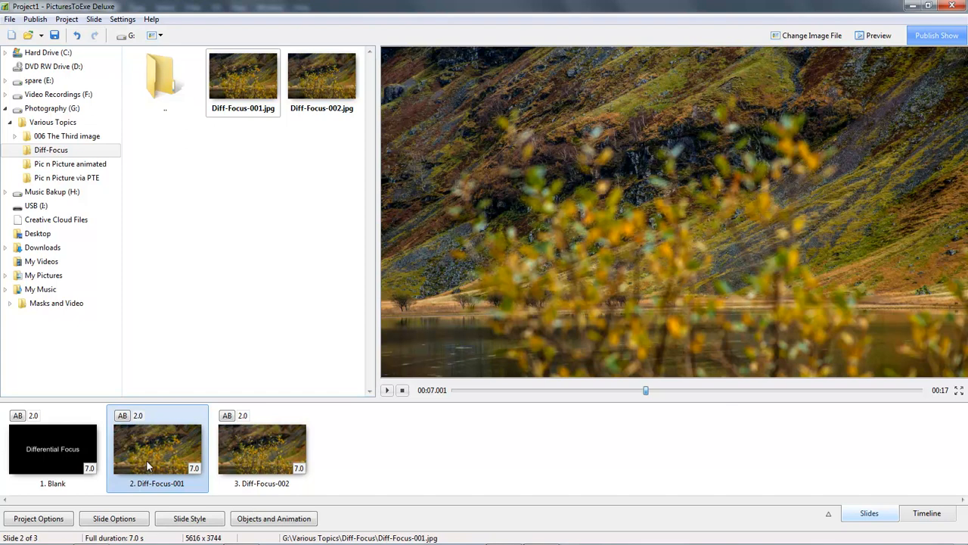
left_click(256, 452)
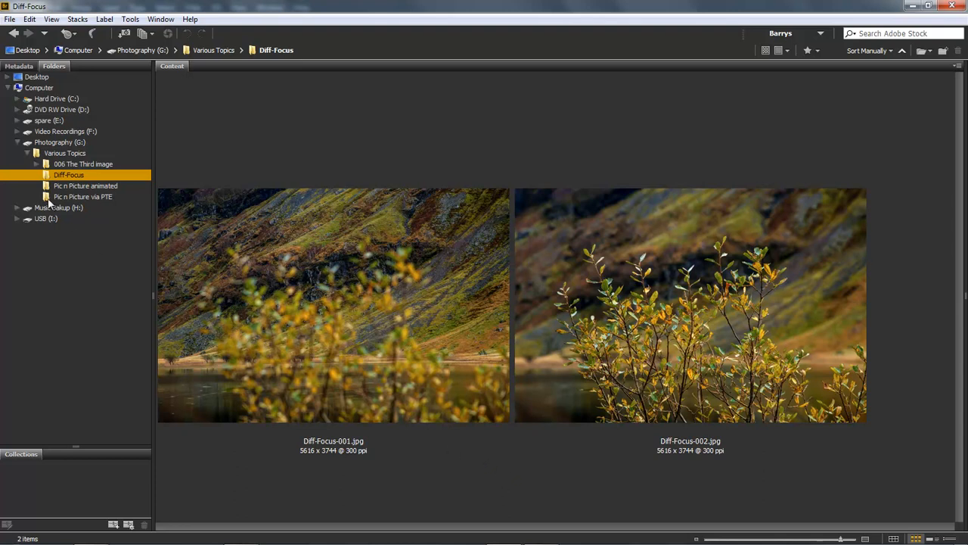
- In Bridge, select Diff-Focus-001.jpg and Diff-Focus-002.jpg and load both as layers into one Photoshop document
left_click(282, 246)
left_click(18, 67)
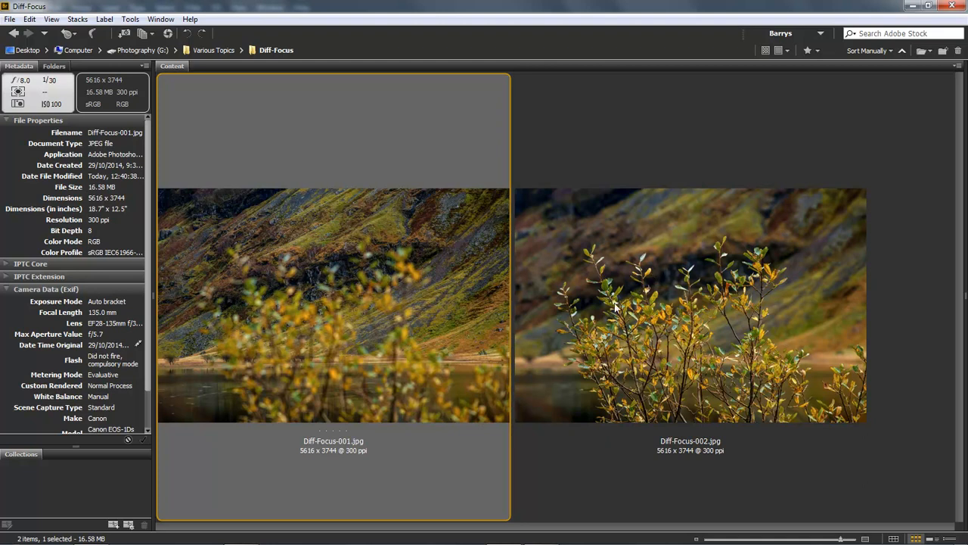
left_click(646, 324, "ctrl")
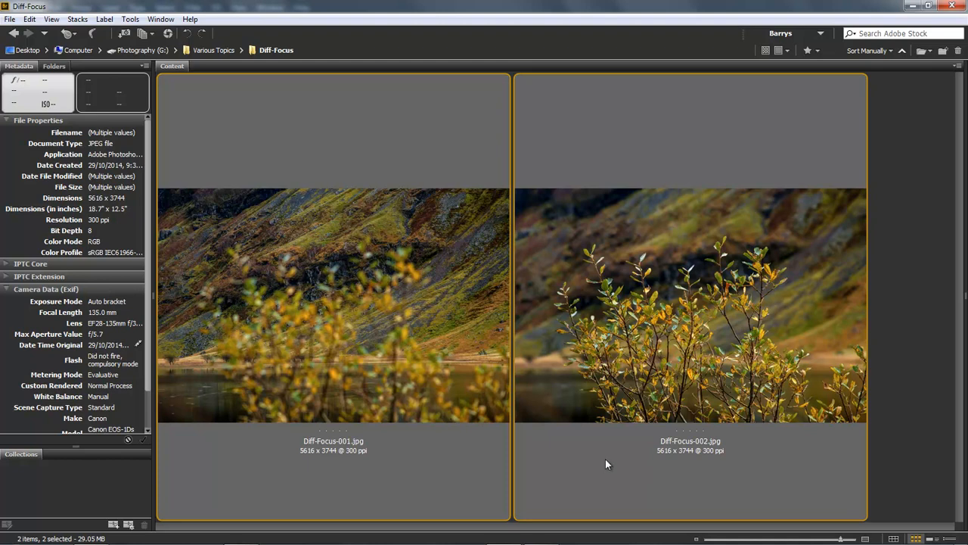
left_click(130, 18)
mouse_move(150, 146)
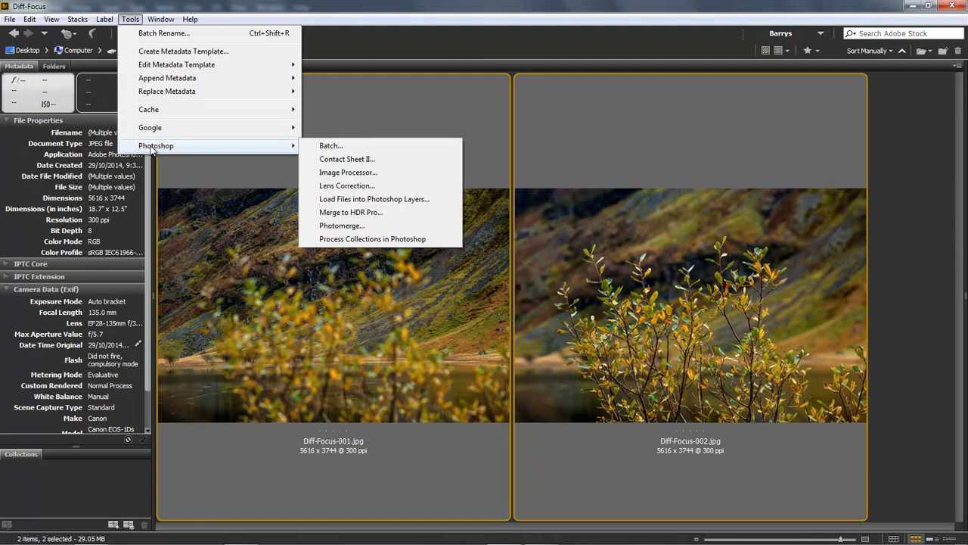
left_click(347, 201)
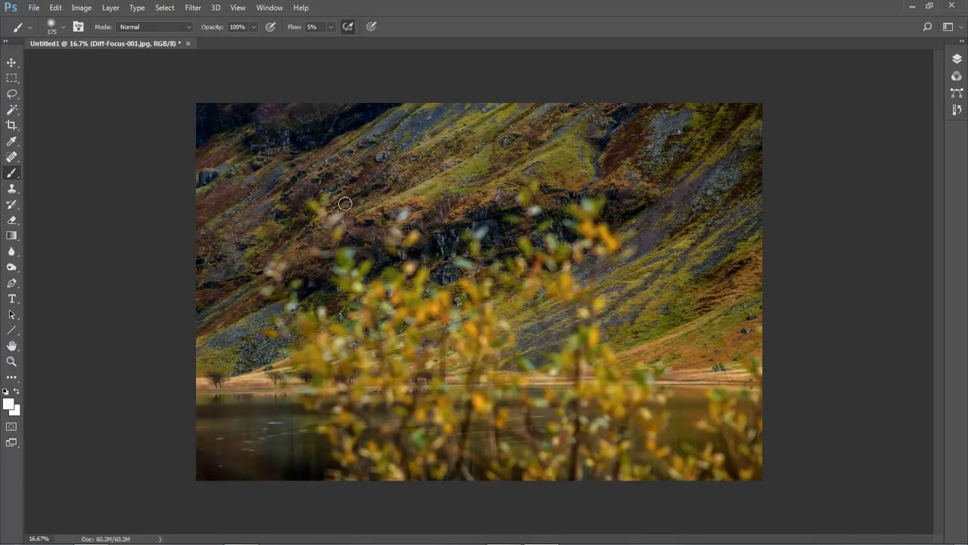
- Select both Diff-Focus layers and auto-align them with the Auto projection
key("v")
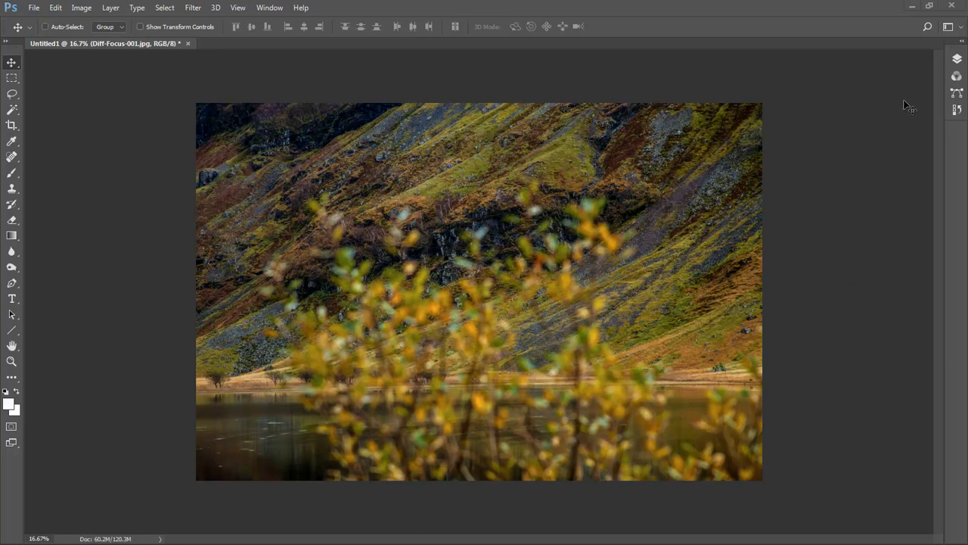
left_click(957, 64)
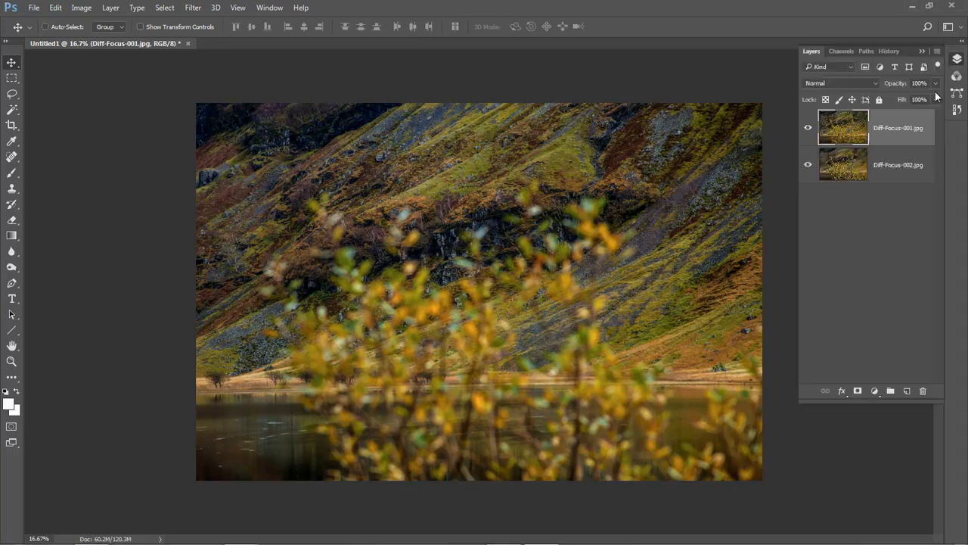
left_click(884, 161, "shift")
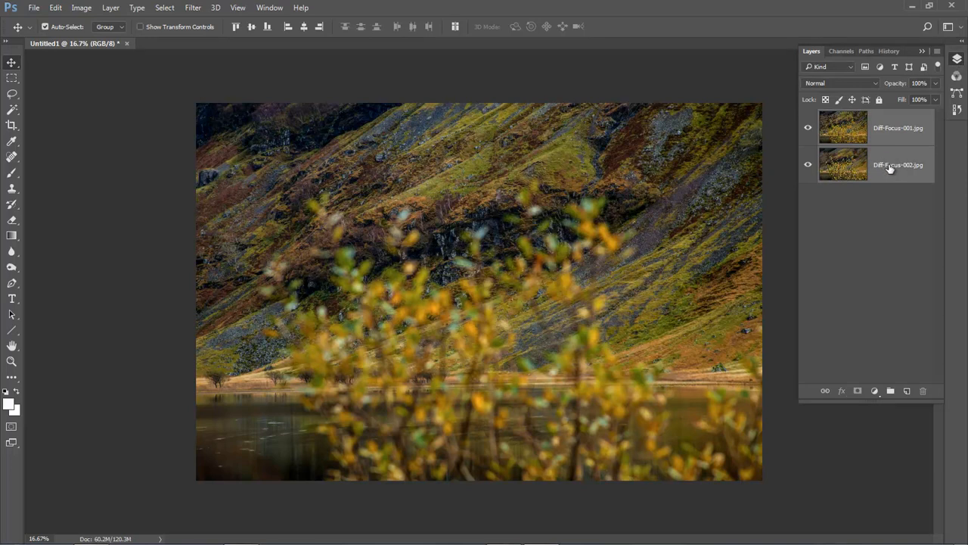
left_click(55, 9)
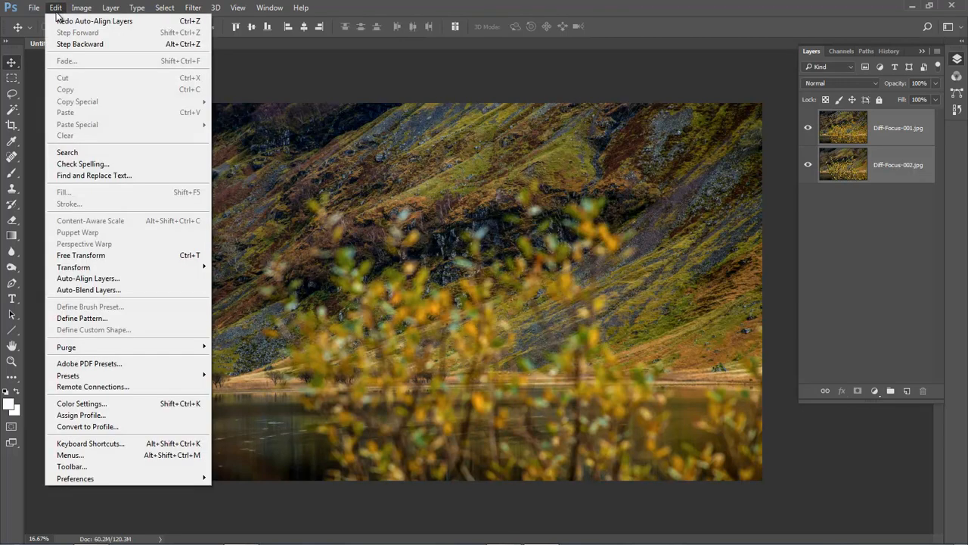
left_click(76, 280)
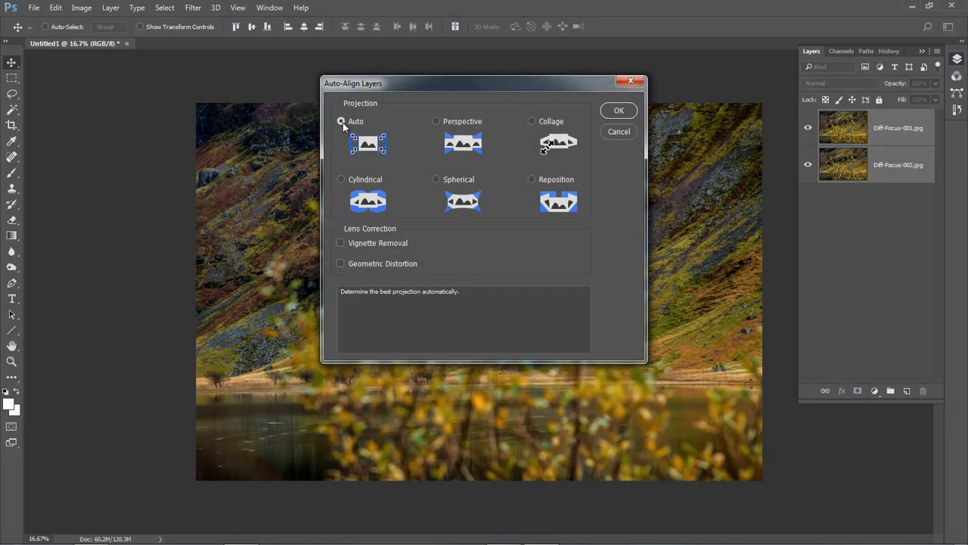
left_click(620, 111)
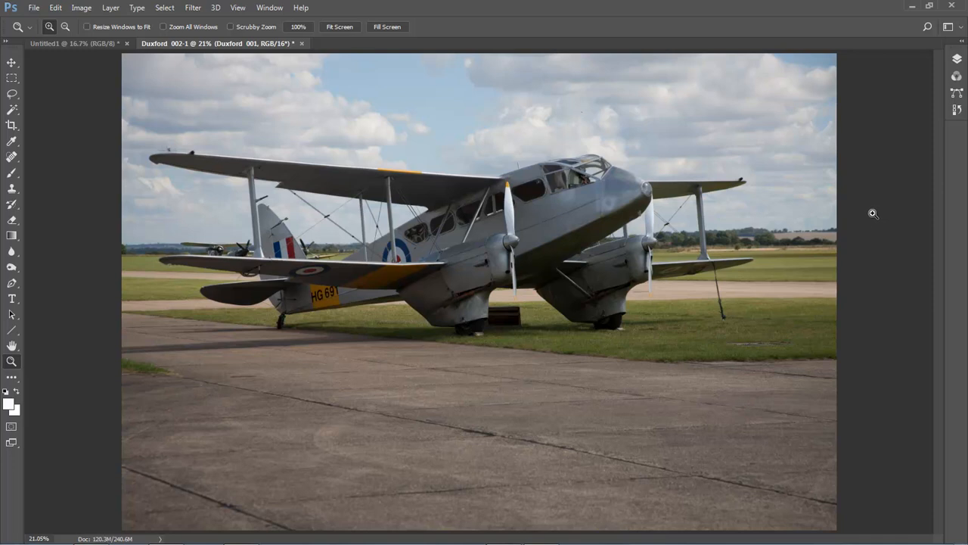
- Toggle the visibility of the Duxford 001 layer to compare its aircraft position with Duxford 002
left_click(957, 60)
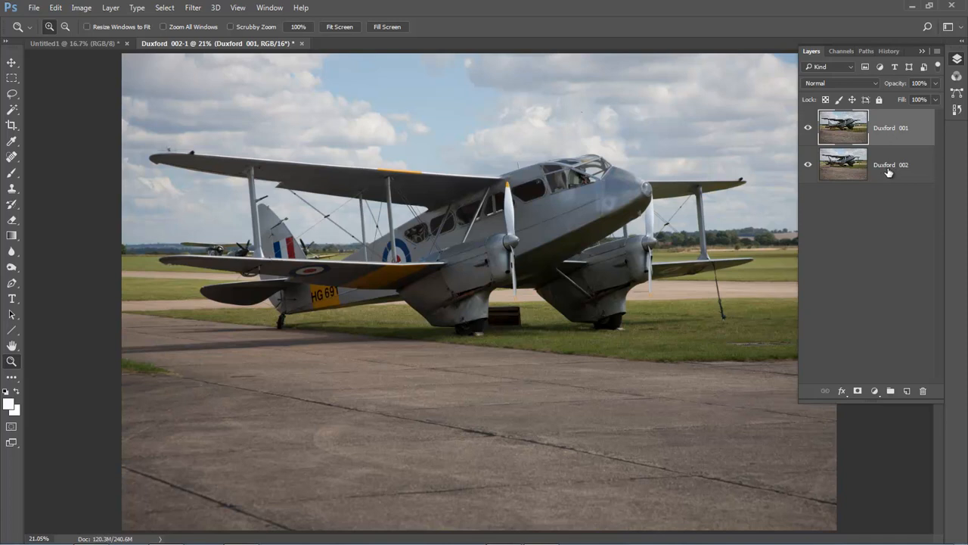
left_click(807, 132)
left_click(808, 132)
left_click(809, 131)
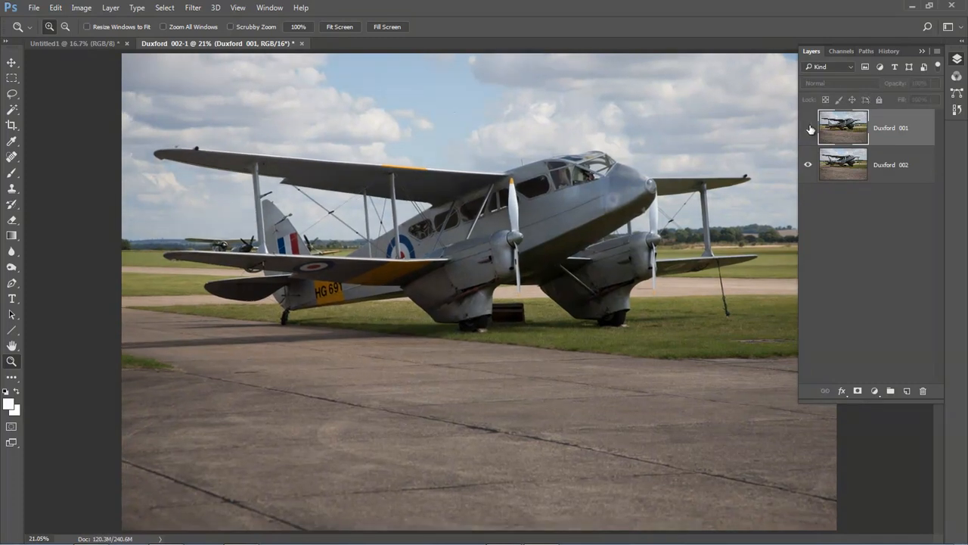
left_click(809, 130)
left_click(808, 130)
left_click(808, 130)
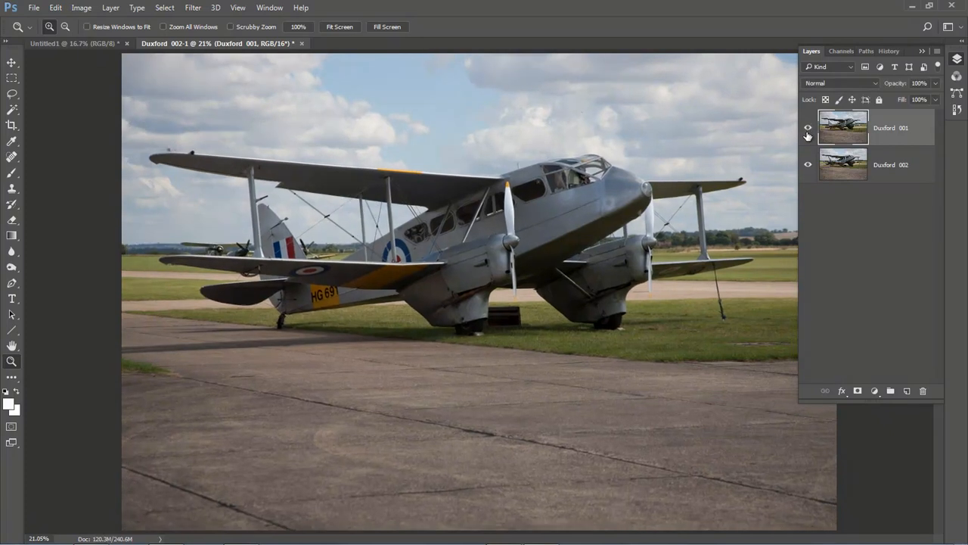
- Reduce the Duxford 001 layer's opacity to 47% and inspect the overlap with Duxford 002 around the near propeller
left_click(936, 83)
left_click(906, 98)
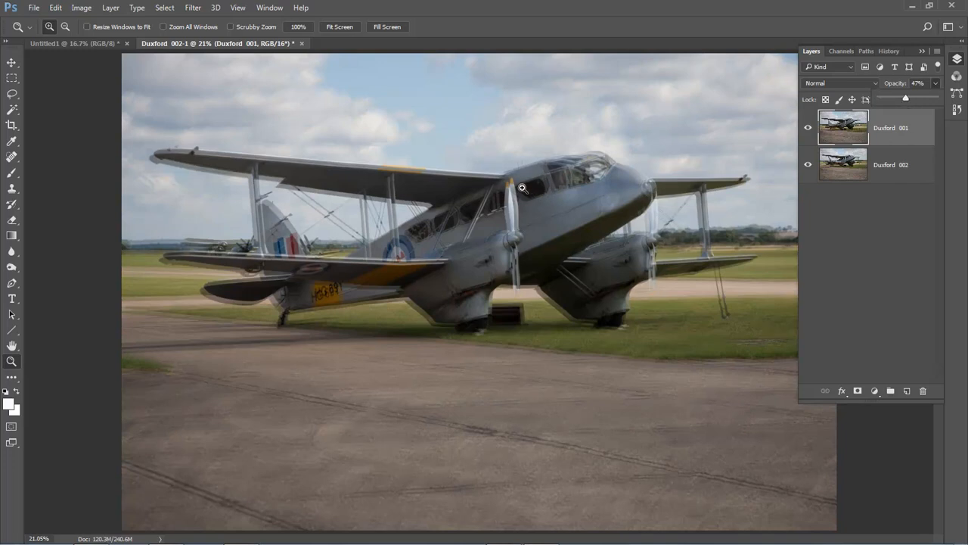
key("F7")
left_click(506, 240)
left_click(506, 241)
left_click(506, 242)
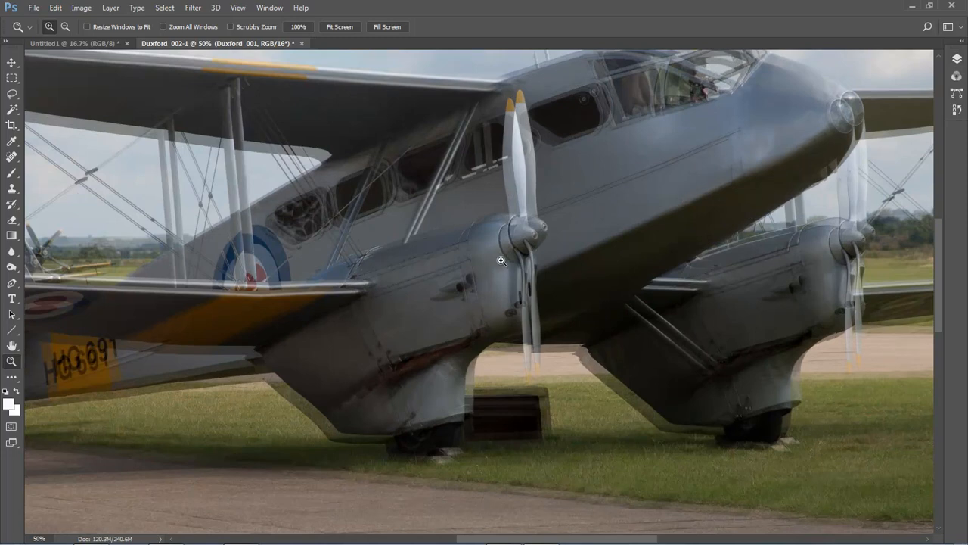
- Select both Duxford layers and auto-align them with the Auto projection
left_click(956, 60)
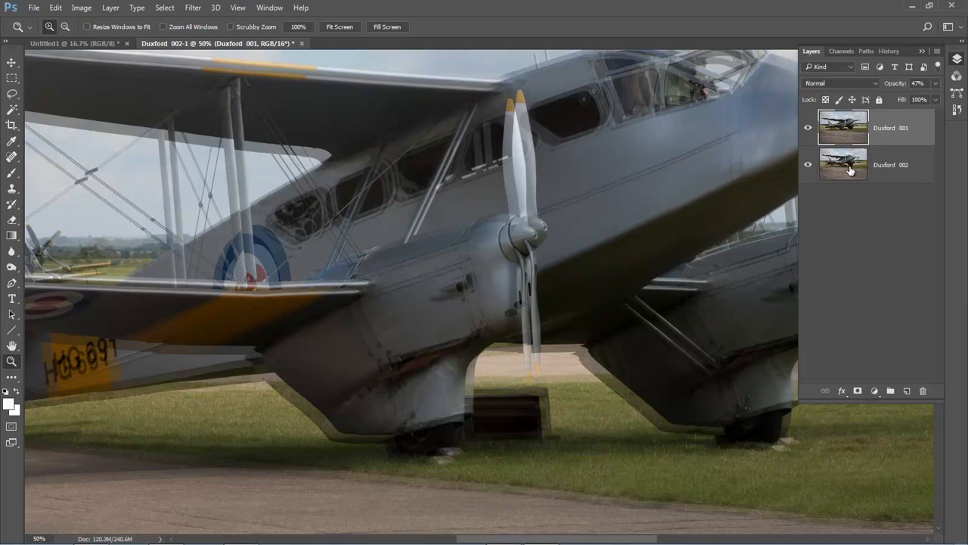
left_click(897, 170, "shift")
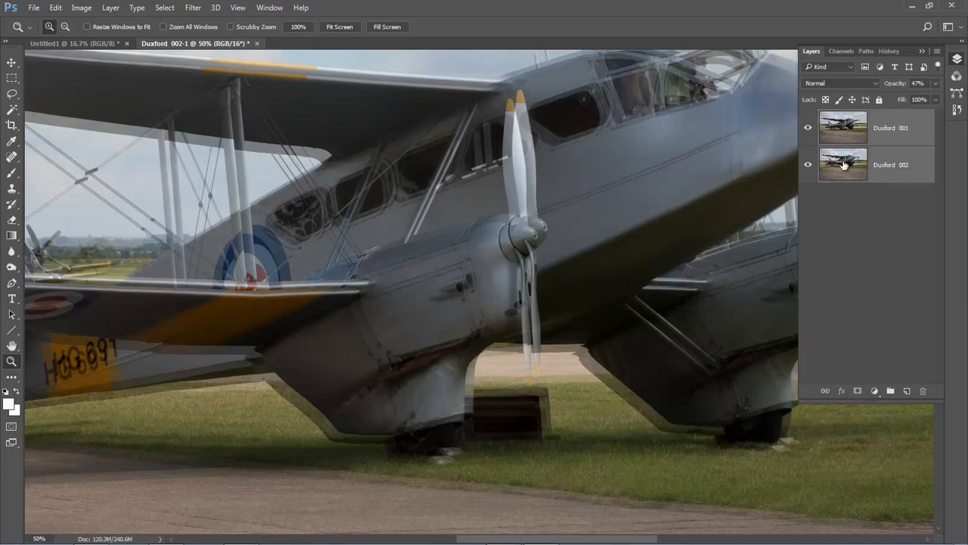
left_click(57, 9)
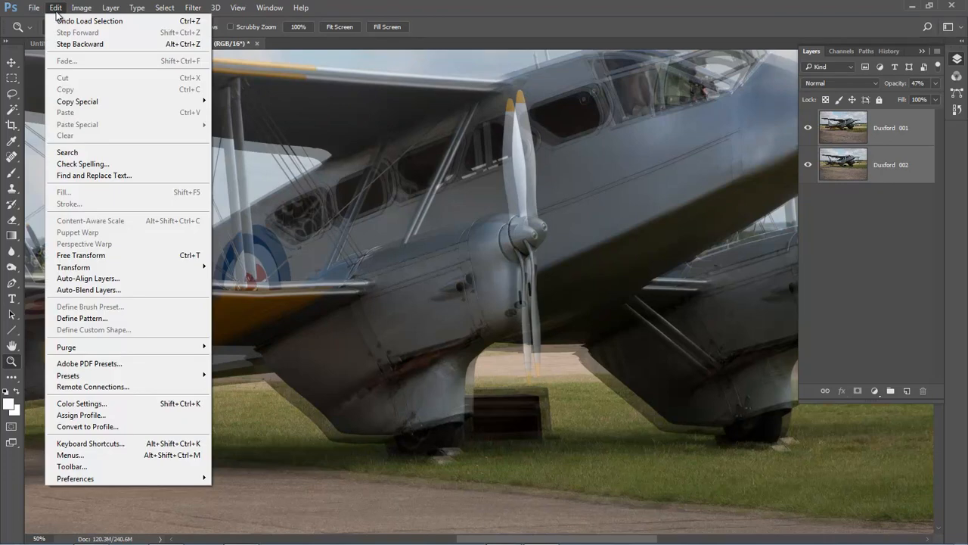
left_click(73, 278)
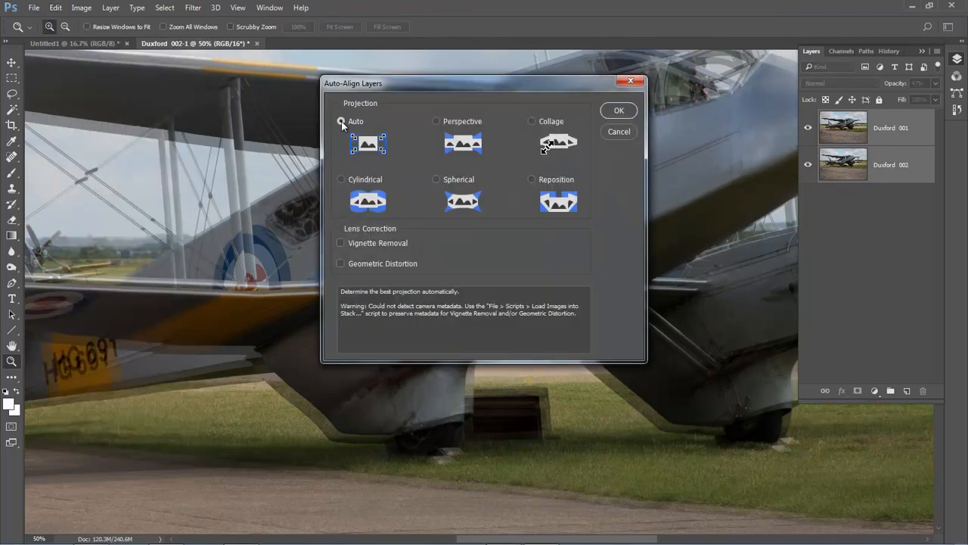
left_click(619, 112)
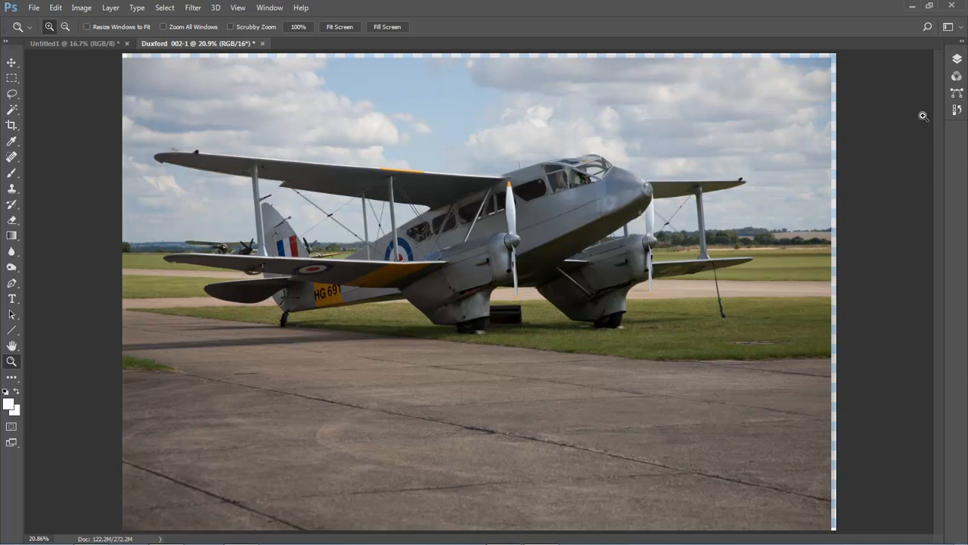
- Hide and show the Duxford 001 layer to check the alignment of the two aircraft images
left_click(957, 59)
left_click(807, 129)
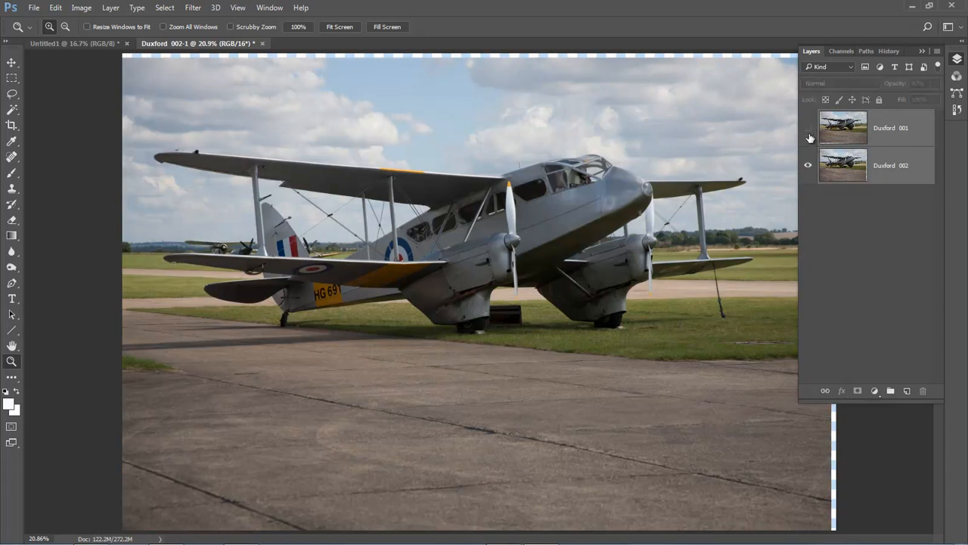
left_click(809, 129)
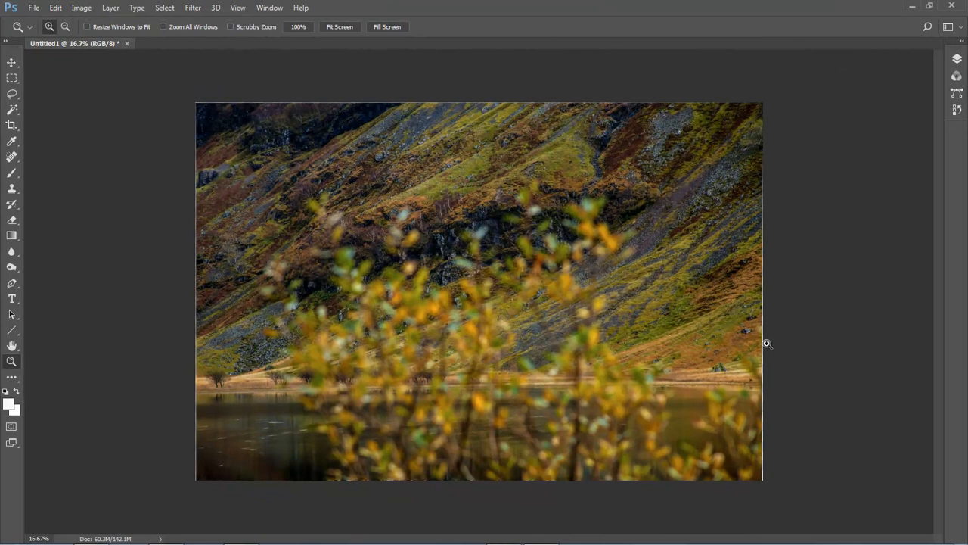
- Set up a crop of the aligned Diff-Focus image with the Standard HD Aspect Ratio - 1920*1080 preset
left_click(690, 358)
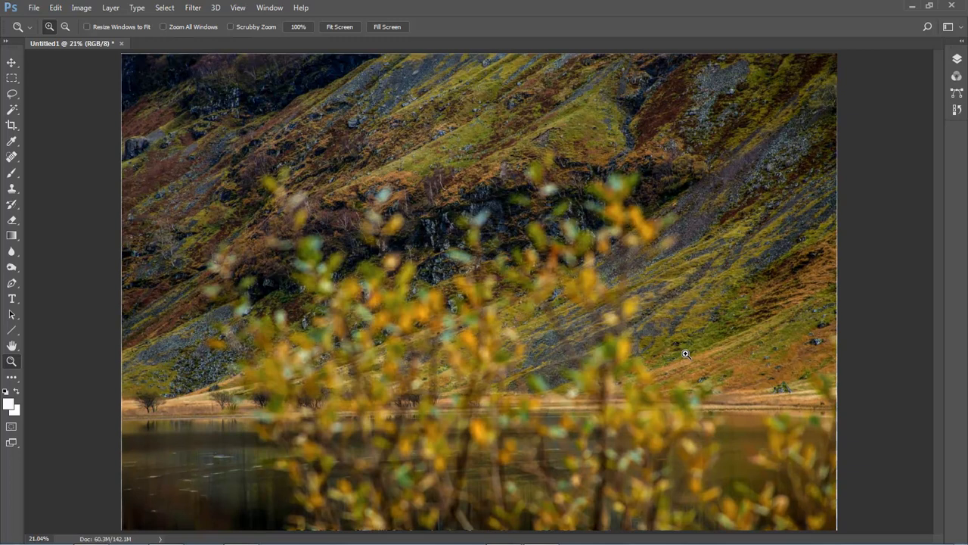
left_click(12, 127)
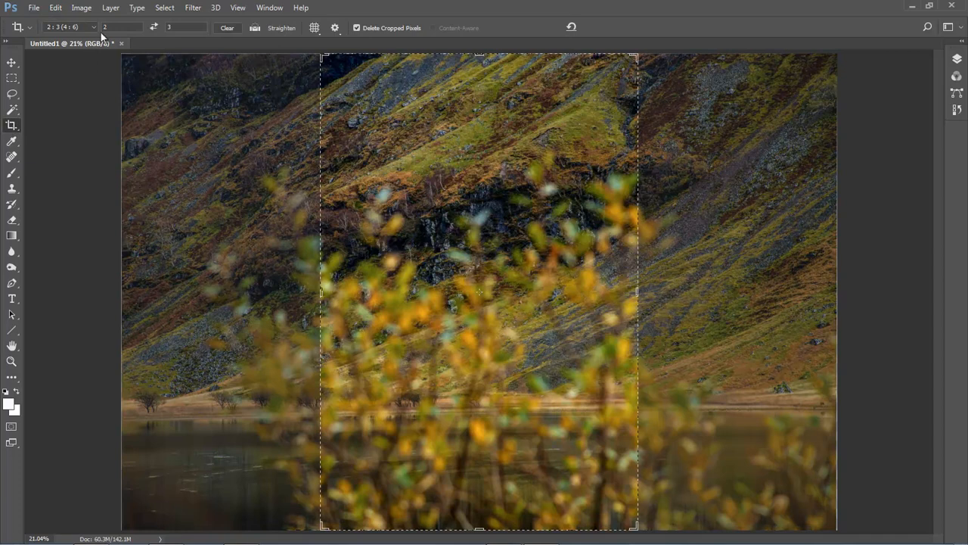
left_click(29, 28)
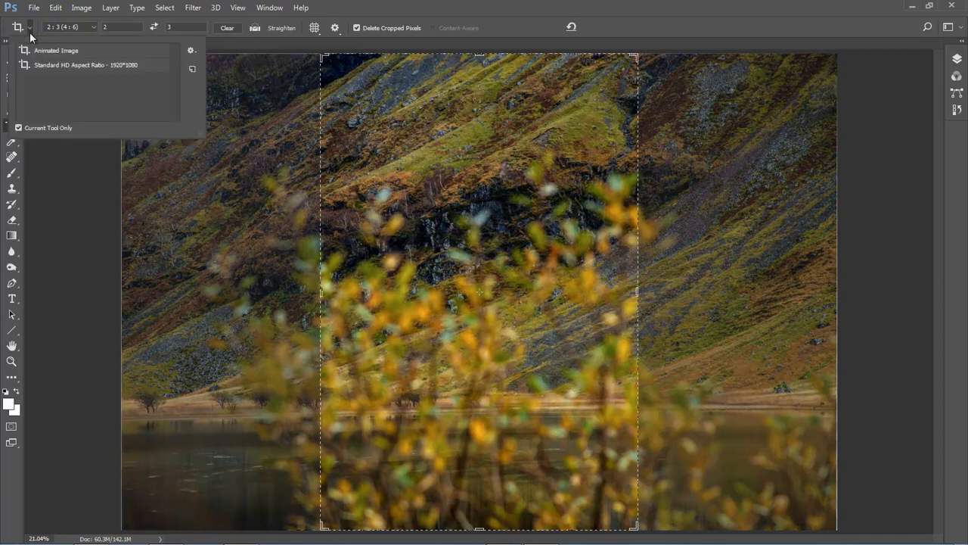
left_click(82, 68)
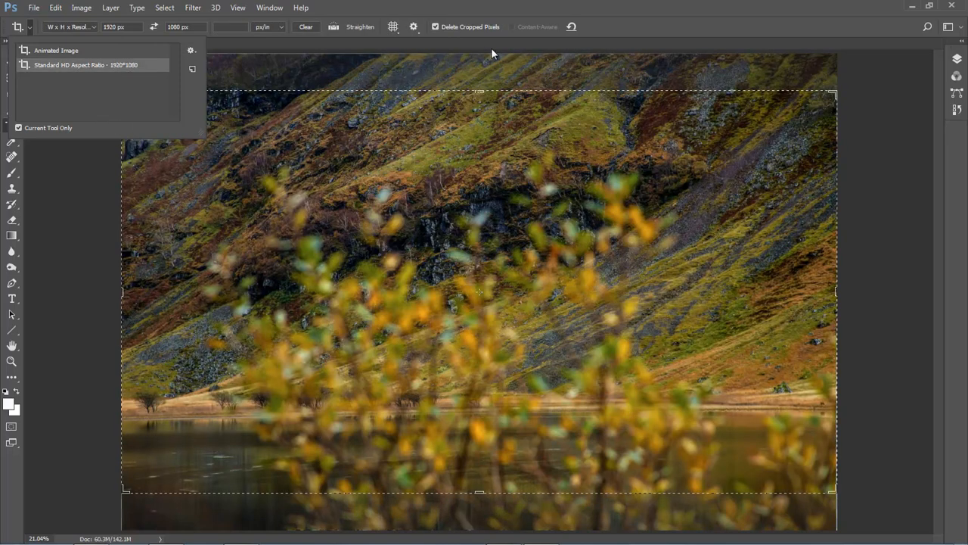
left_click(604, 27)
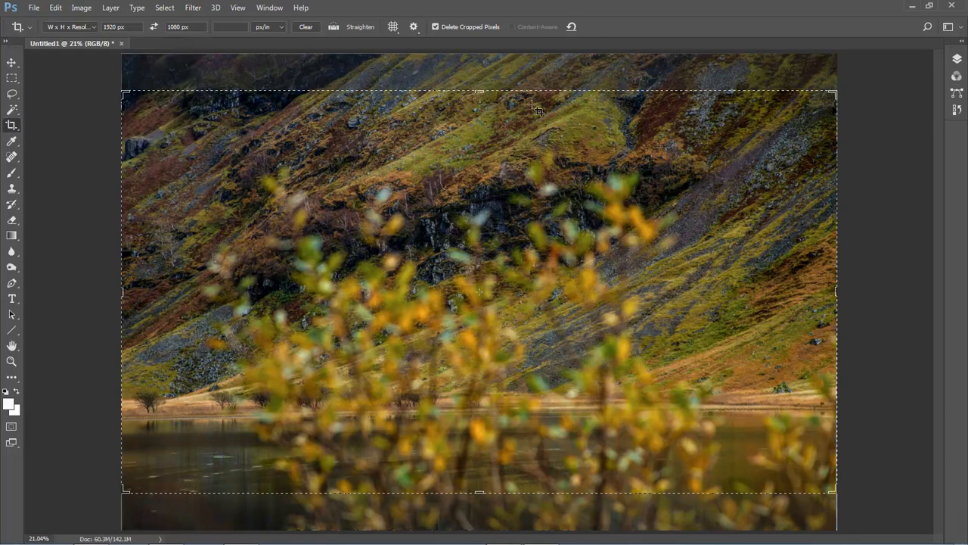
- Move the image up inside the crop frame until its lower edge nearly meets the frame's lower edge
left_click(471, 301)
left_click_drag(471, 301, 502, 289)
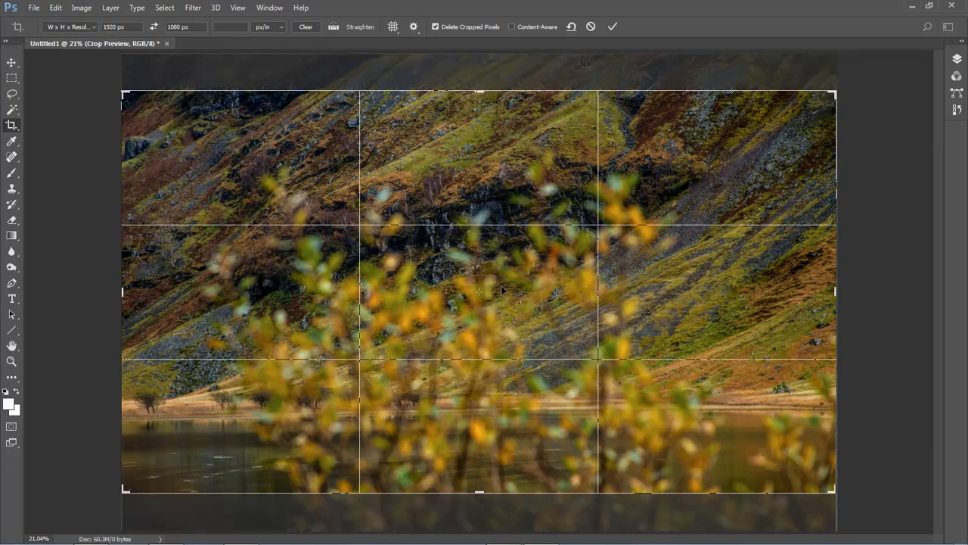
key("Up")
key("Up")
key("Up")
key("Up")
key("Up")
key("Up")
key("Up")
key("Up")
key("Up")
key("Up")
key("Up")
key("Up")
key("Up")
key("Up")
key("Up")
key("Up")
key("Up")
key("Up")
key("Up")
key("Up")
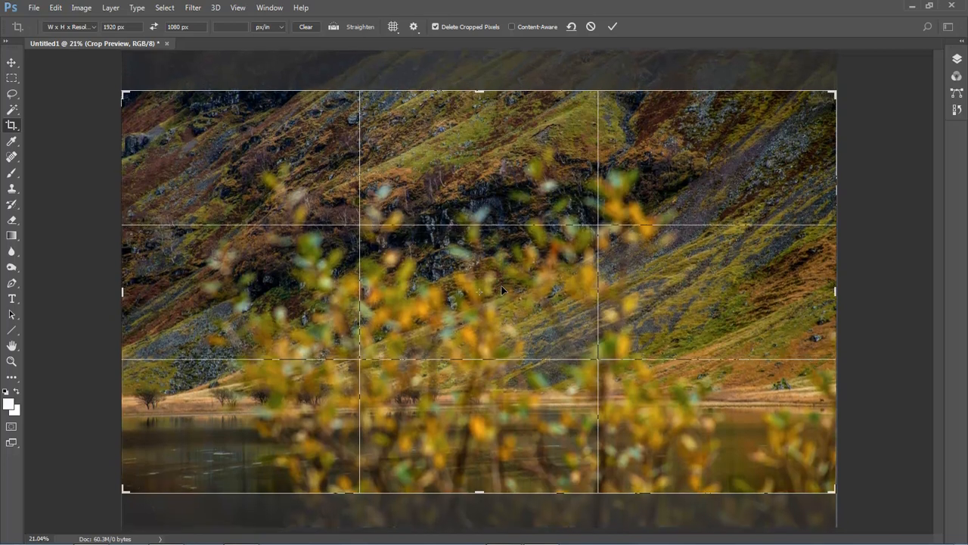
key("Up")
key("Up")
key("Up")
key("Up")
key("Up")
key("Up")
key("Up")
key("Up")
key("Up")
key("Up")
key("Up")
key("Up")
key("Up")
key("Up")
key("Up")
key("Up")
key("Up")
key("Up")
key("Up")
key("Up")
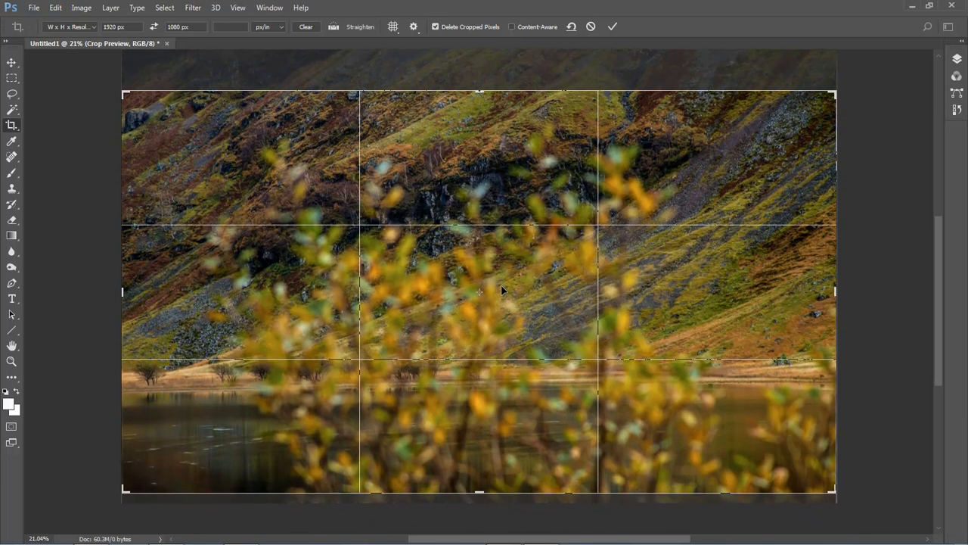
key("Up")
key("Up")
key("Up")
key("Up")
key("Up")
key("Up")
key("Up")
key("Up")
key("Up")
key("Up")
key("Up")
key("Up")
key("Up")
key("Up")
key("Up")
key("Up")
key("Up")
key("Up")
key("Up")
key("Up")
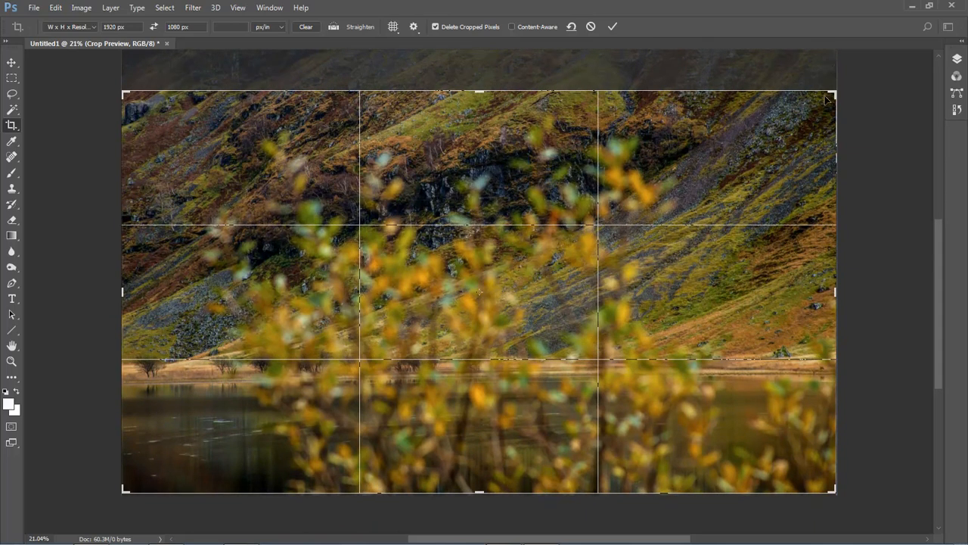
- Tighten the crop frame slightly, nudge the image left to clear its edge, and apply the 1920 x 1080 px crop
left_click_drag(833, 93, 828, 96)
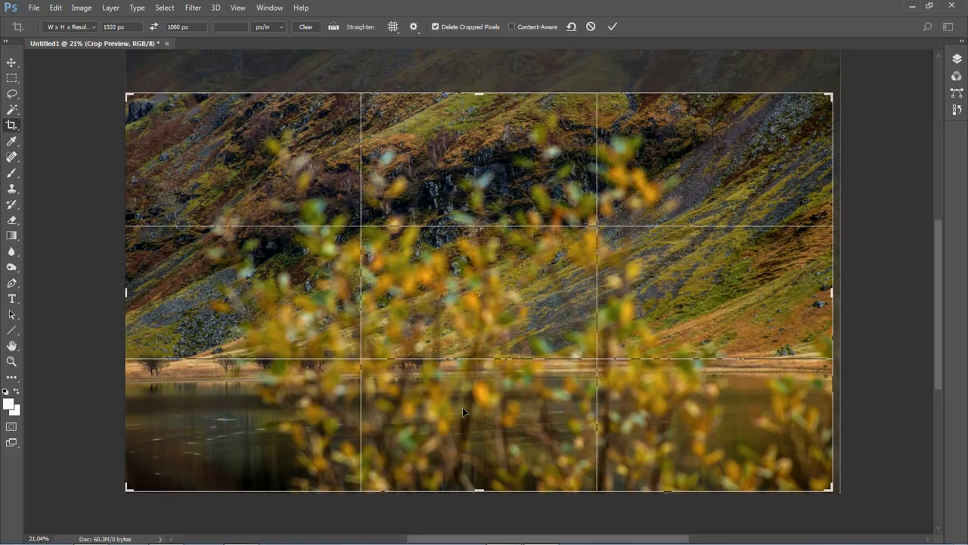
key("Left")
key("Left")
key("Left")
key("Left")
key("Left")
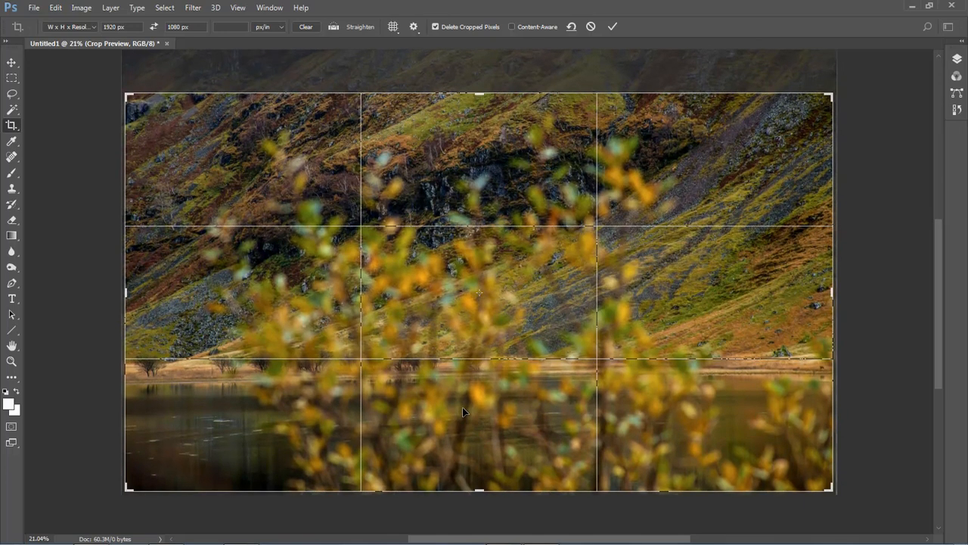
key("Return")
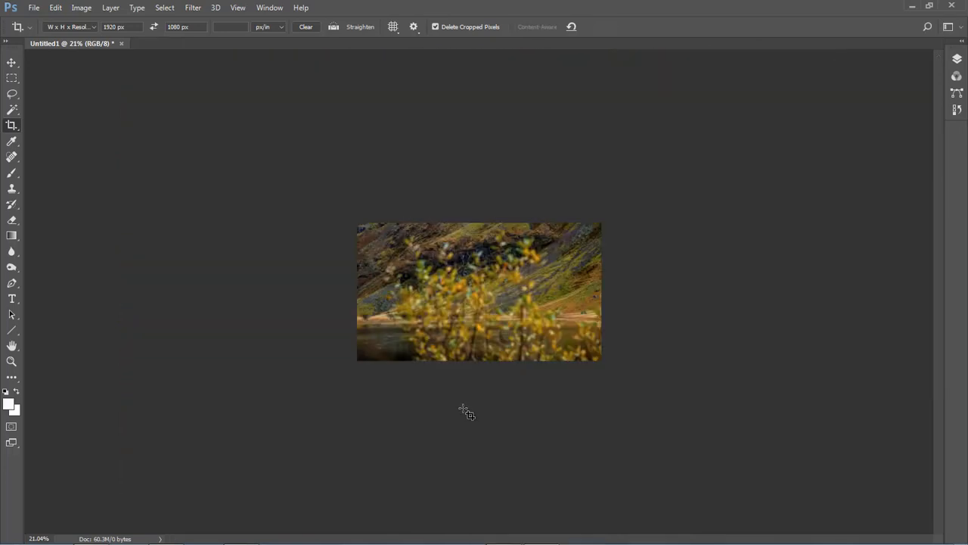
- Hide the Diff-Focus-001 layer to compare the two cropped, aligned photos at full view
key("ctrl+0")
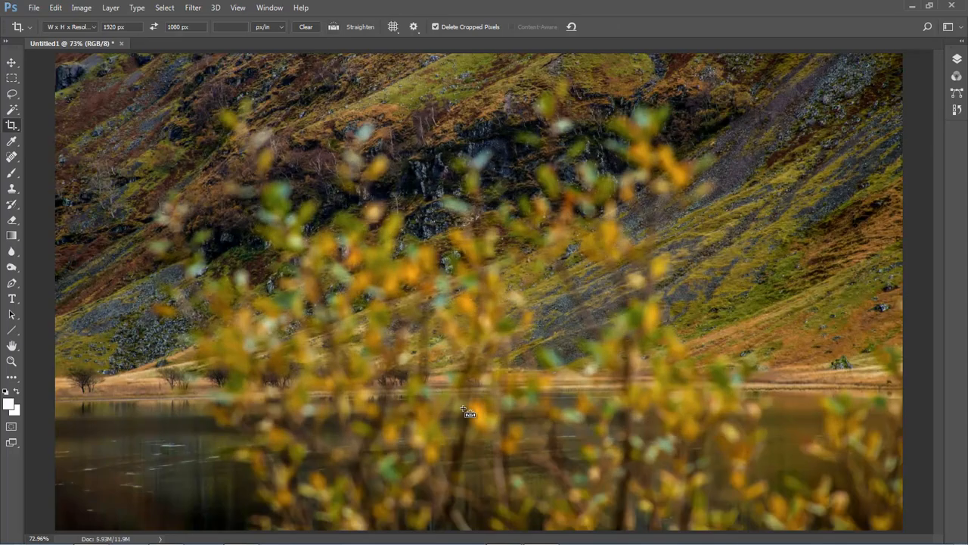
left_click(957, 59)
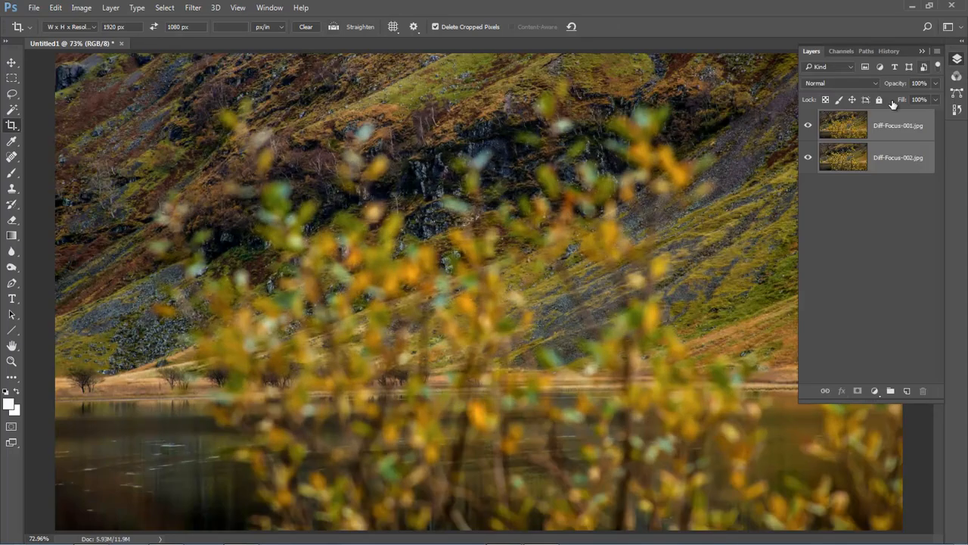
left_click(807, 125)
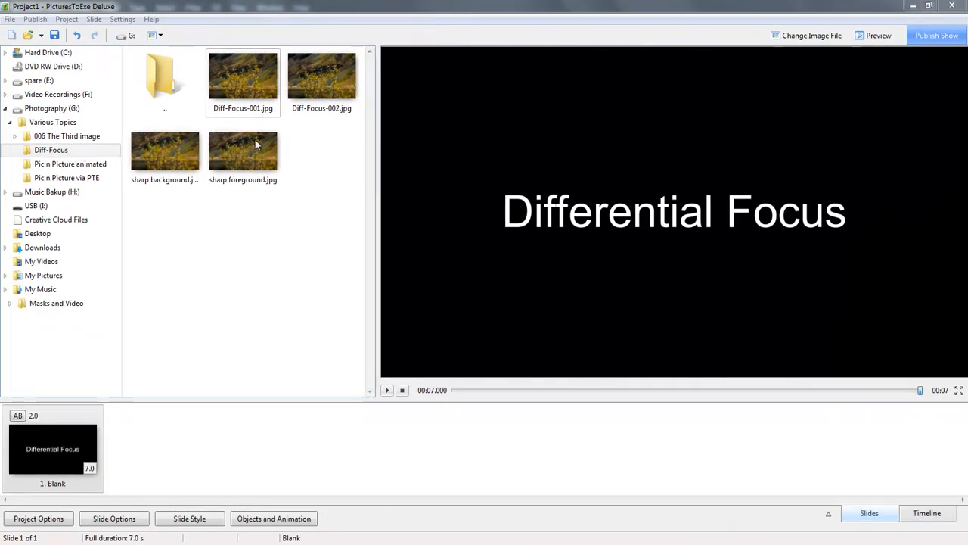
- Switch to PicturesToExe and preview the Diff-Focus-001, Diff-Focus-002, sharp background and sharp foreground images in the Diff-Focus folder
left_click(242, 79)
left_click(321, 83)
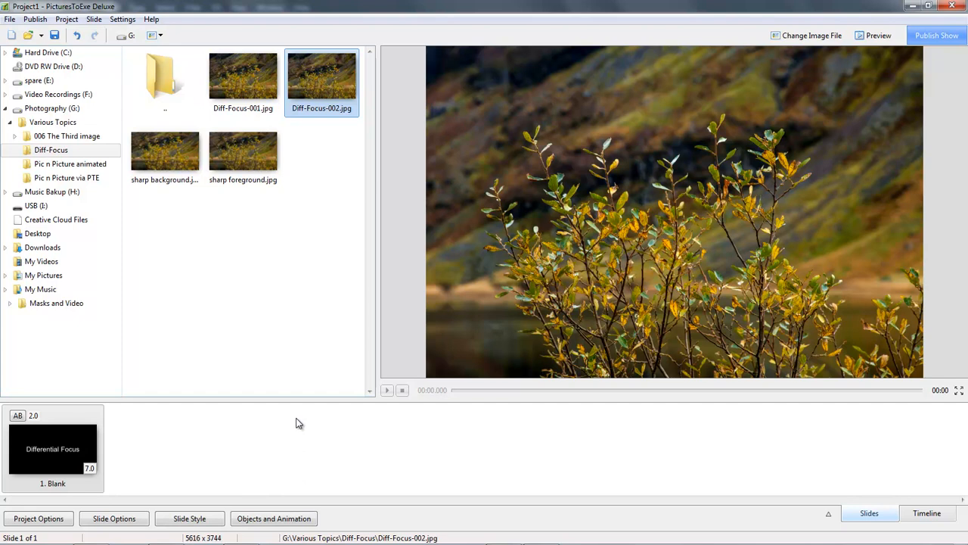
left_click(166, 162)
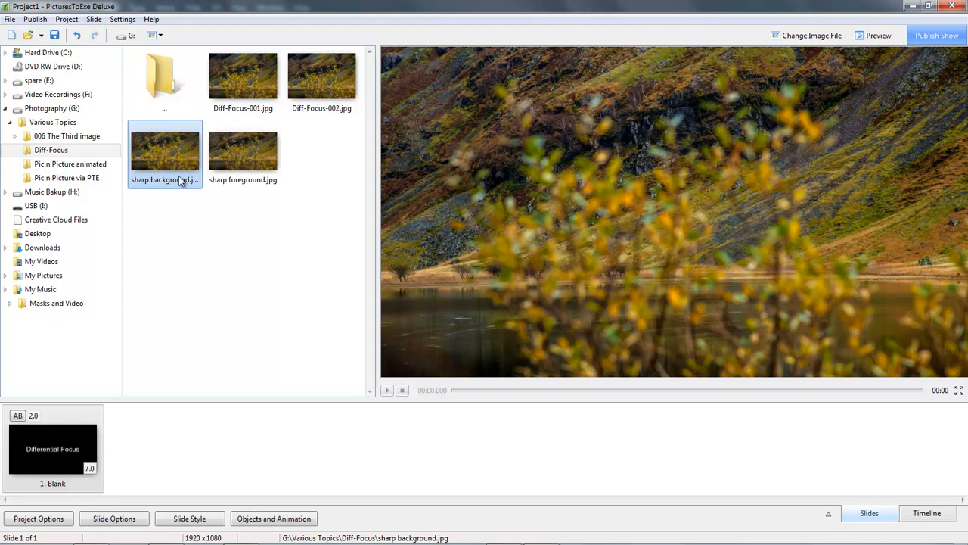
left_click(254, 156)
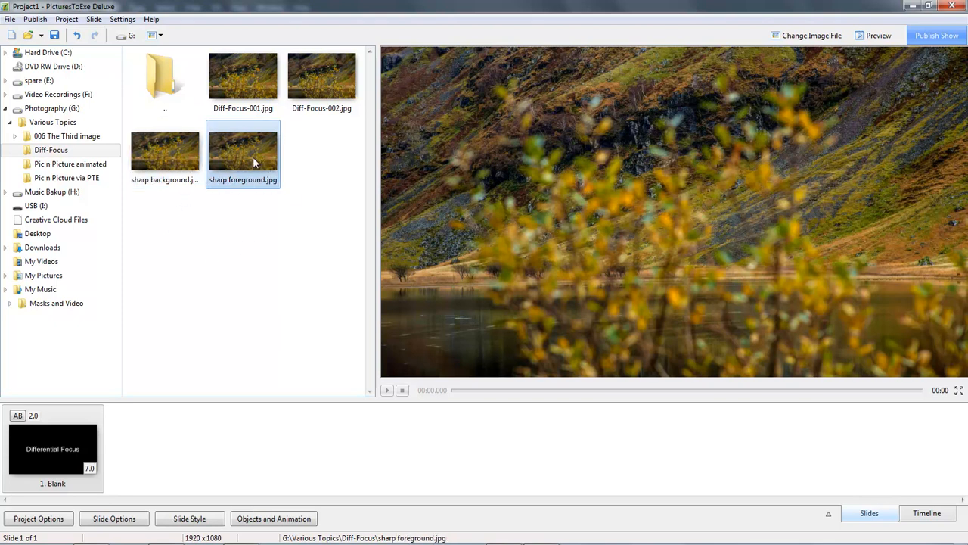
- Add the sharp background and sharp foreground images together as slides after the Differential Focus title slide
left_click(162, 151)
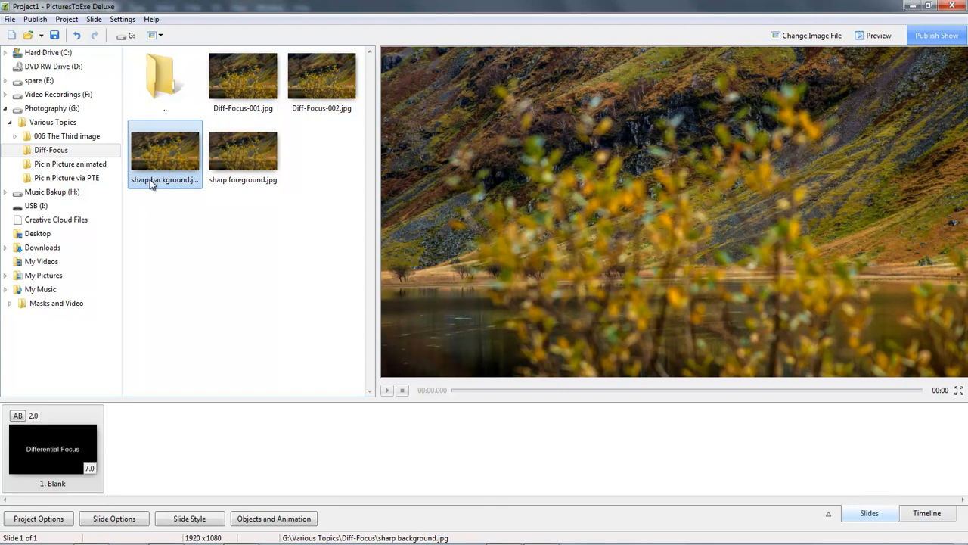
left_click(230, 155, "ctrl")
left_click_drag(159, 150, 188, 469)
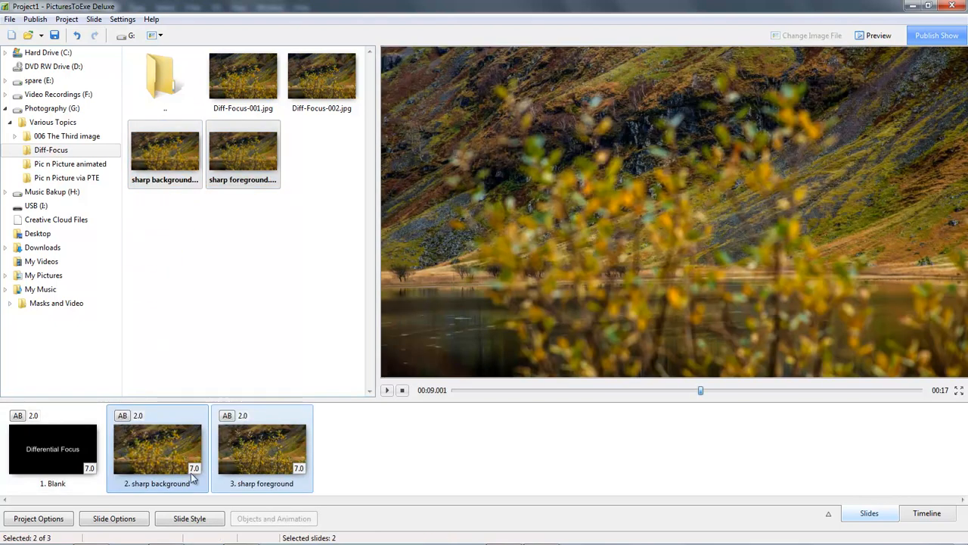
left_click(367, 445)
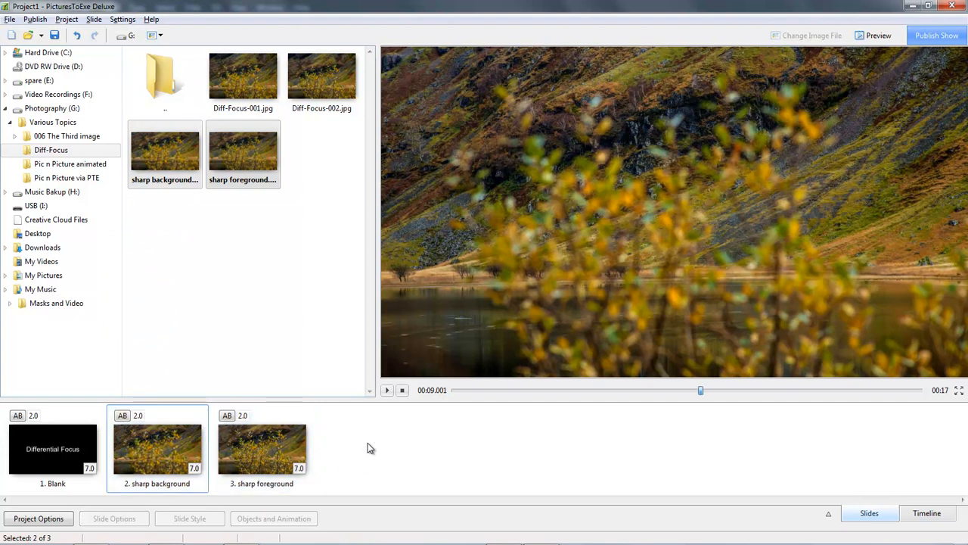
double_click(368, 443)
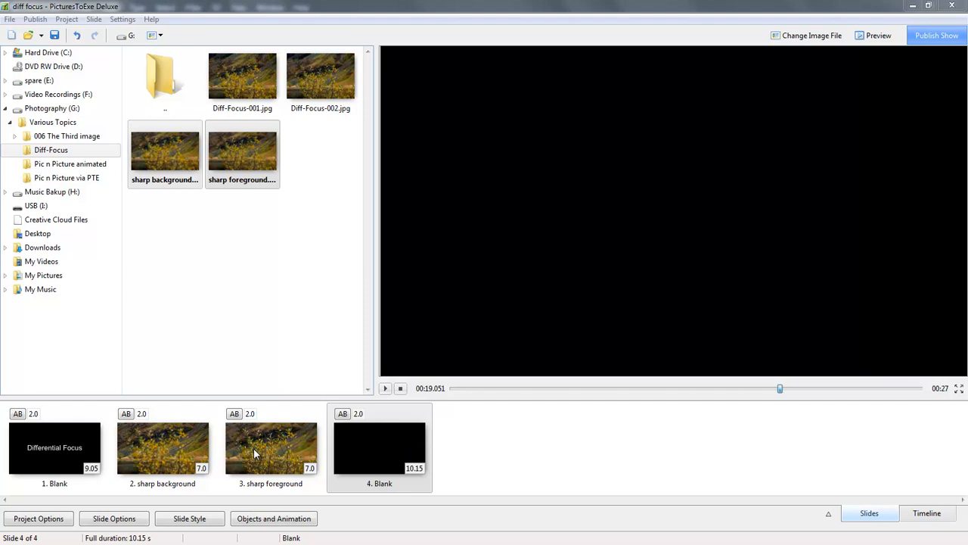
- In the timeline, start the sharp background slide at about 0:04 with a 4.2 s transition and shift the following slides about 9 s later
left_click(921, 515)
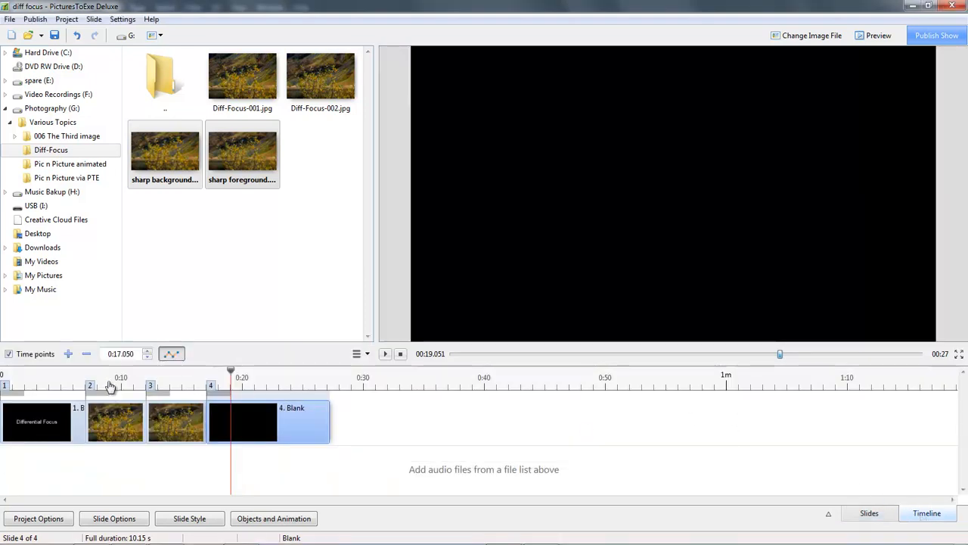
left_click_drag(90, 387, 55, 401)
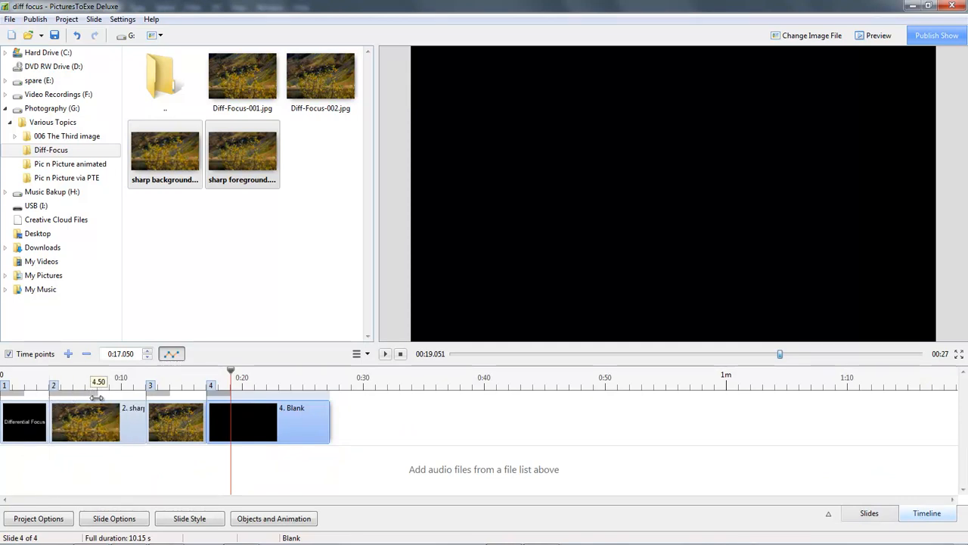
left_click_drag(164, 414, 270, 415)
- Play from the title, then start the sharp foreground slide at about 0:12 with an 8.85 s transition and the last blank slide at 0:21.650
left_click(48, 379)
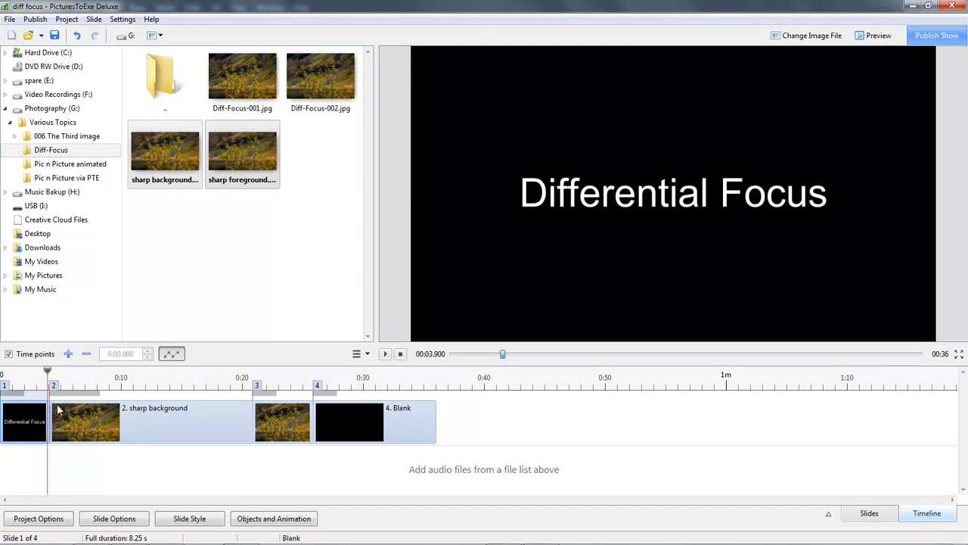
key("space")
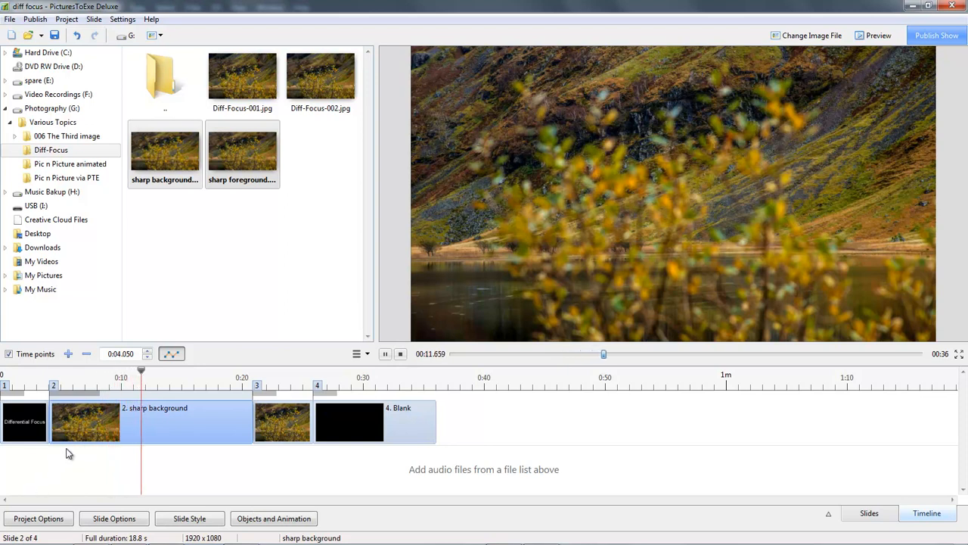
mouse_move(257, 390)
left_mouse_down()
mouse_move(152, 388)
mouse_move(244, 397)
left_mouse_up()
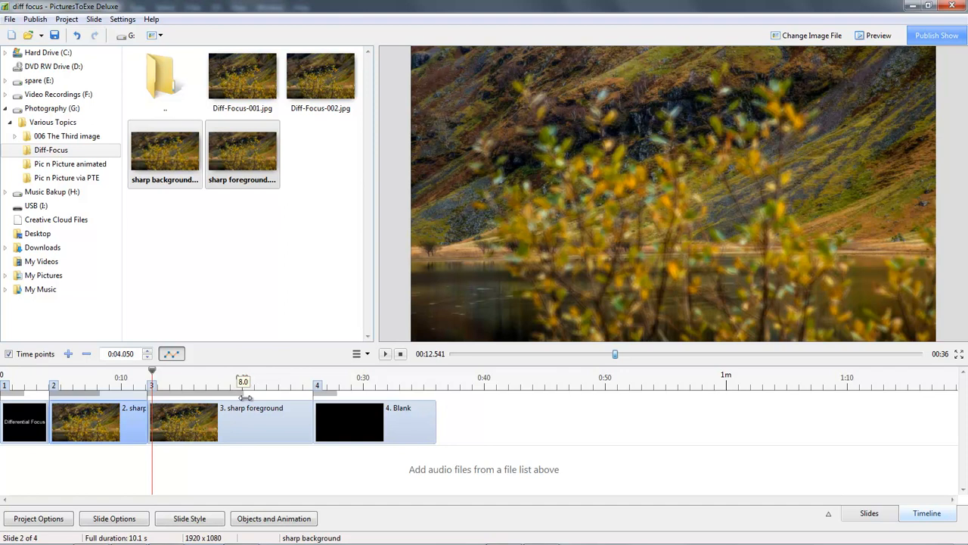
left_click(325, 426)
left_click_drag(325, 425, 273, 429)
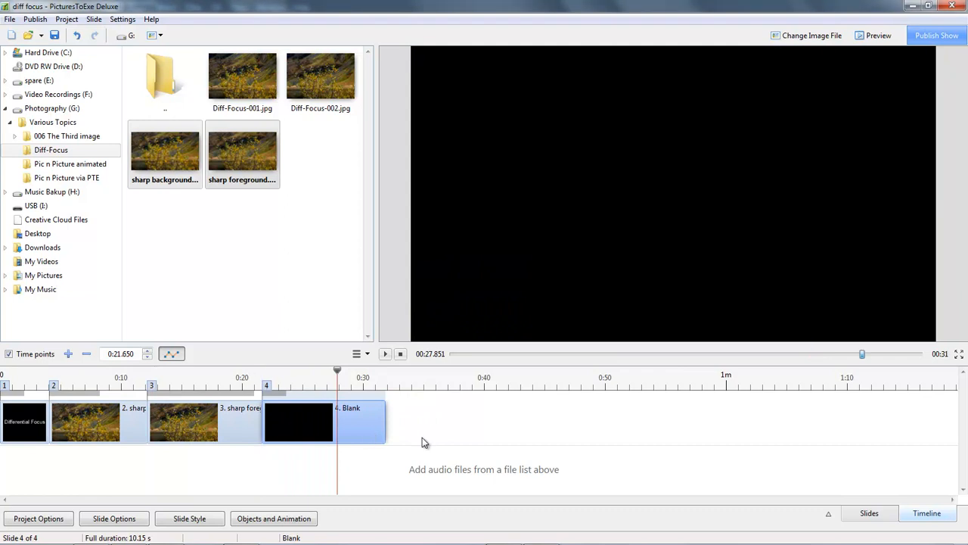
- Return to the slide list and play the show from the Differential Focus title slide to review the focus transition
left_click(869, 513)
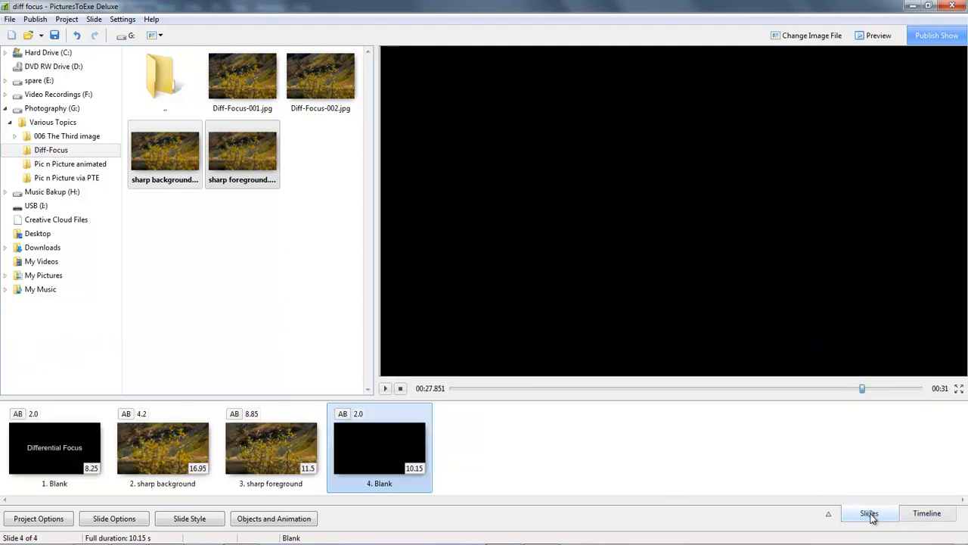
left_click(67, 453)
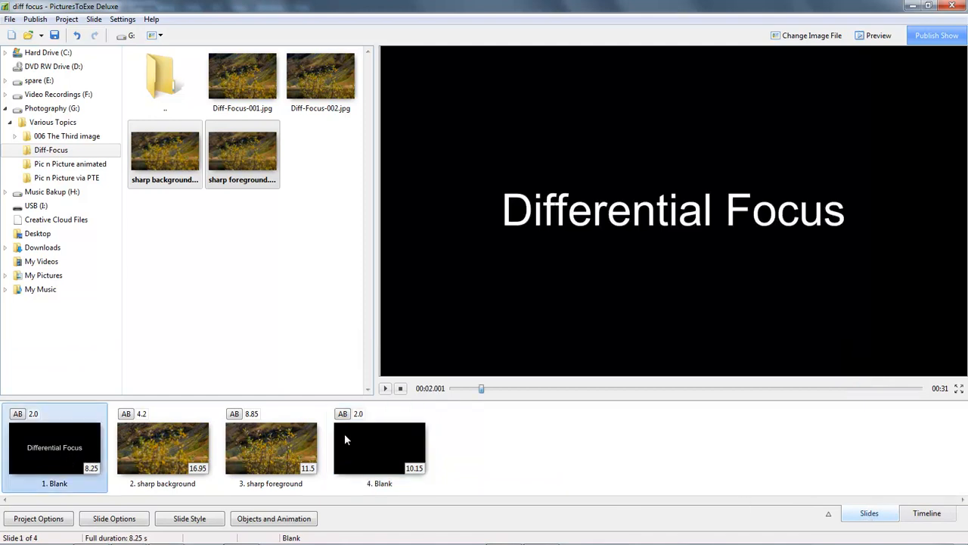
left_click(385, 389)
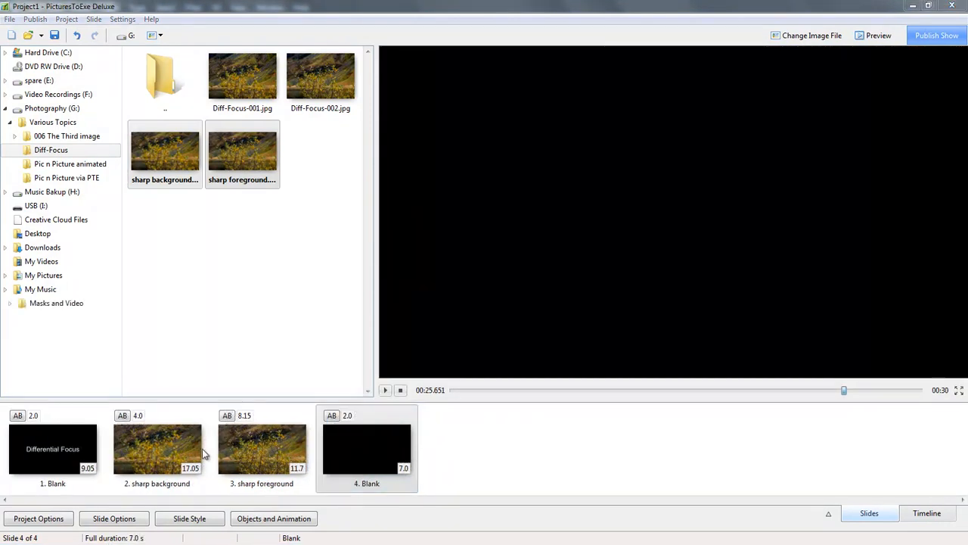
- Duplicate the sharp background and sharp foreground slides after the blank slide 4
left_click(170, 451)
left_click(236, 462, "ctrl")
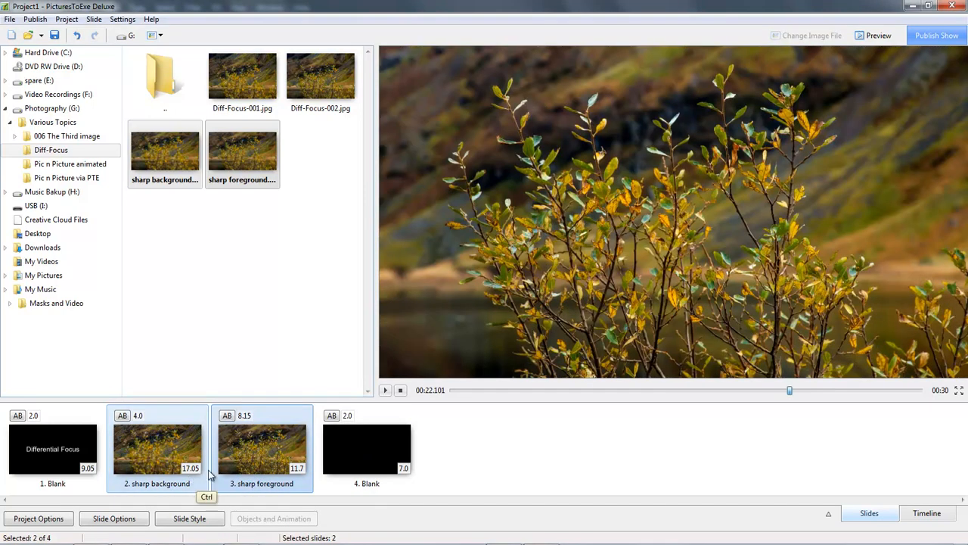
left_click(463, 448)
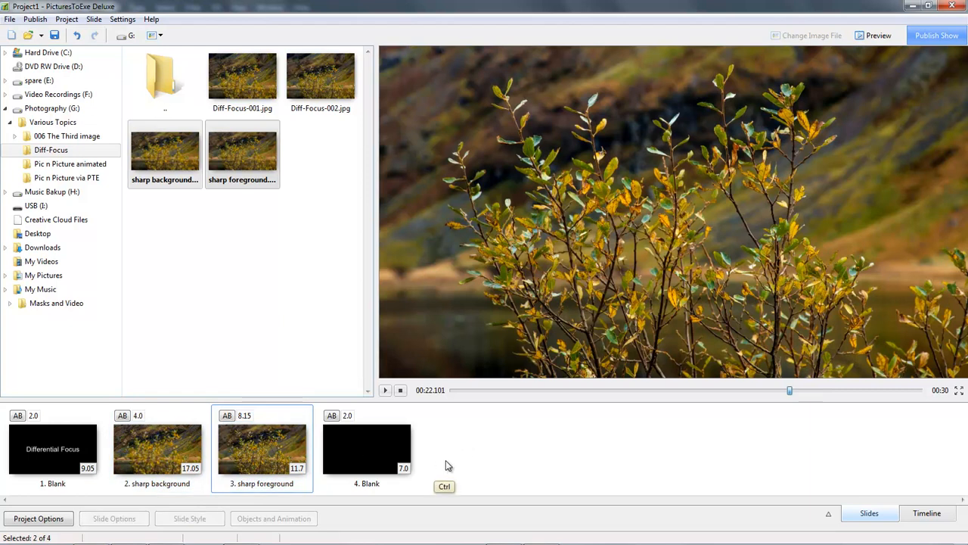
key("ctrl+v")
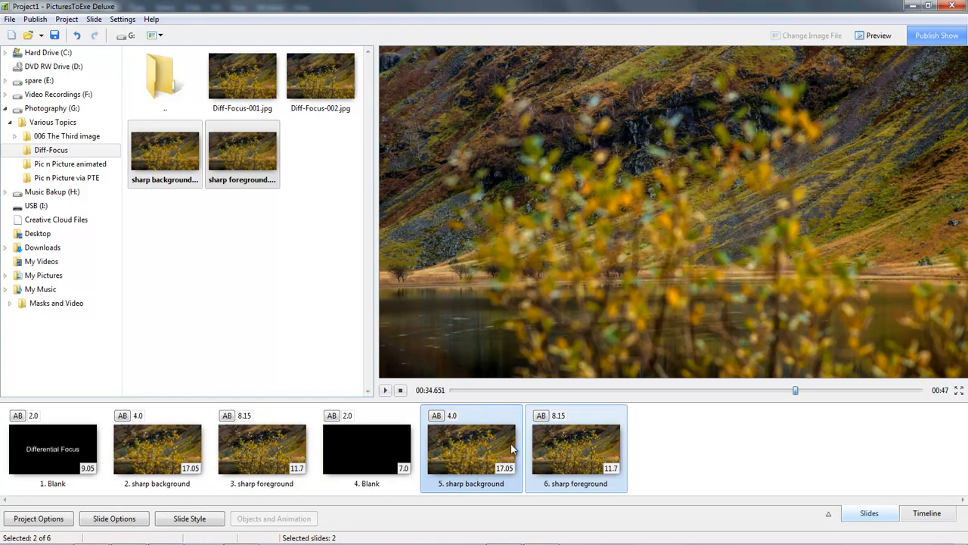
- Give slide 6, sharp foreground, the standard Page transition with the upward direction
left_click(568, 446)
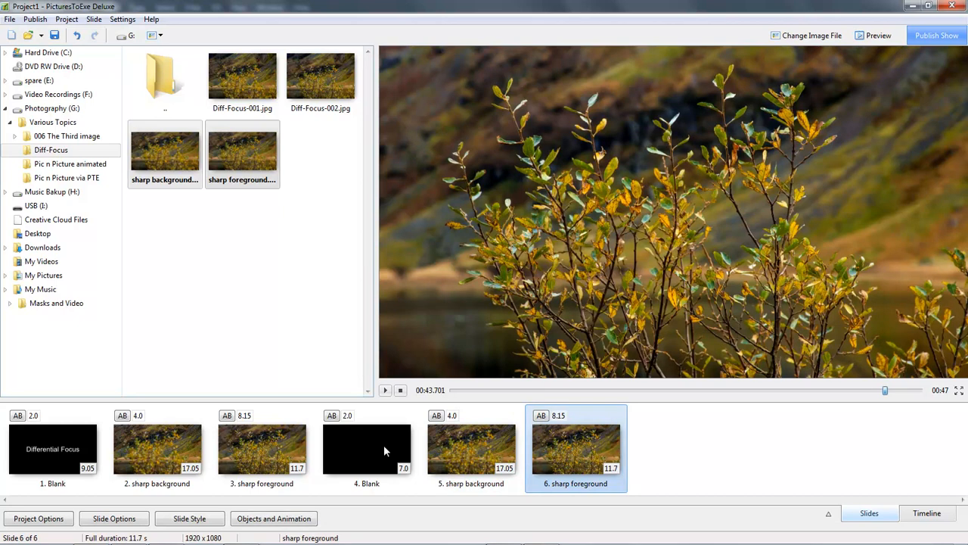
left_click(102, 521)
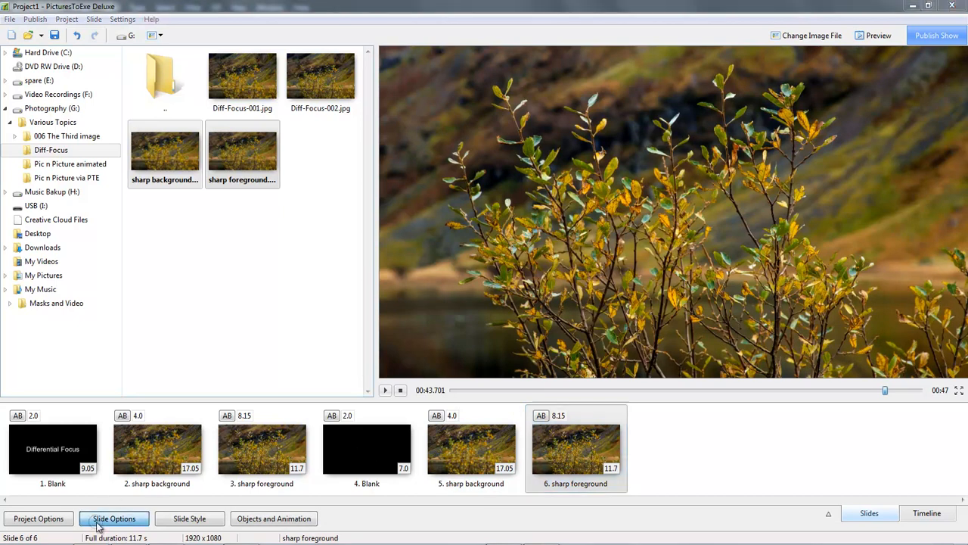
left_click(235, 140)
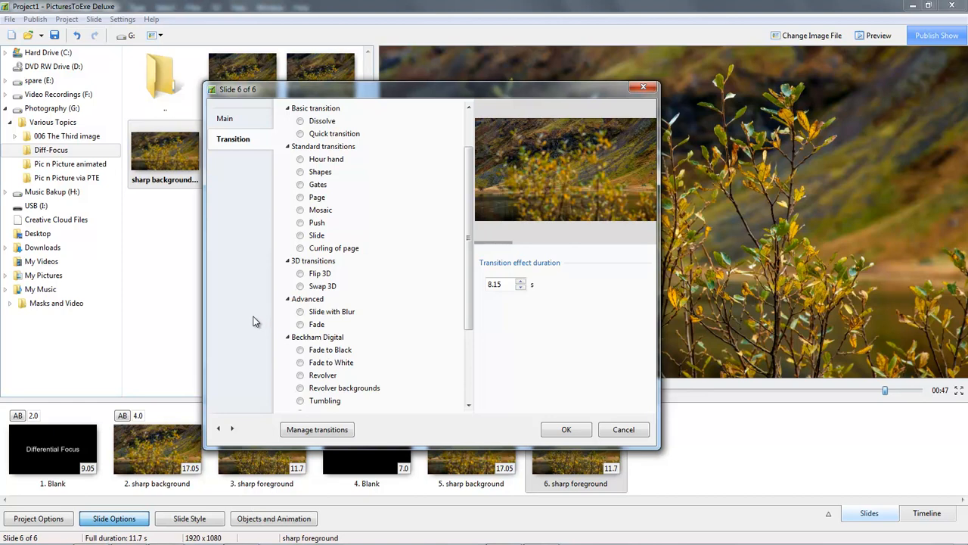
left_click(301, 198)
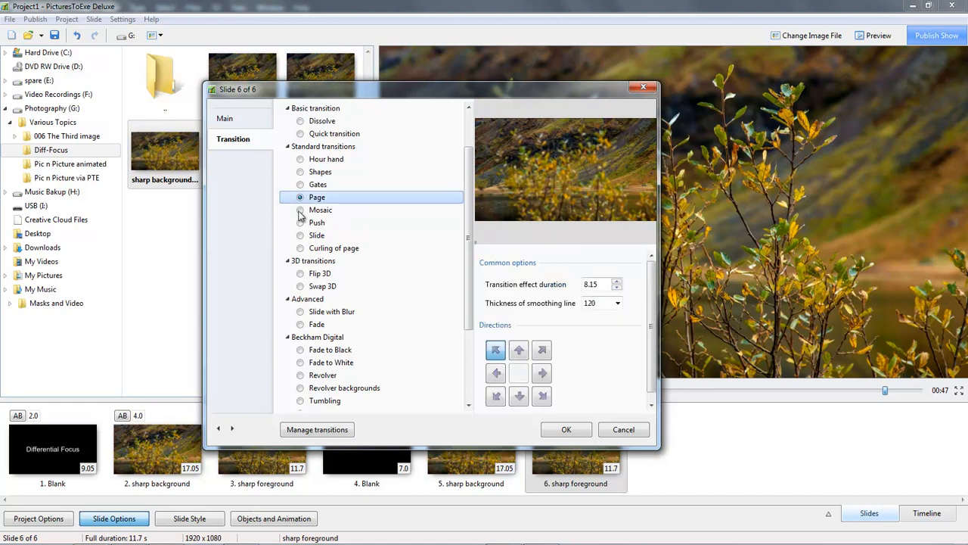
left_click(519, 351)
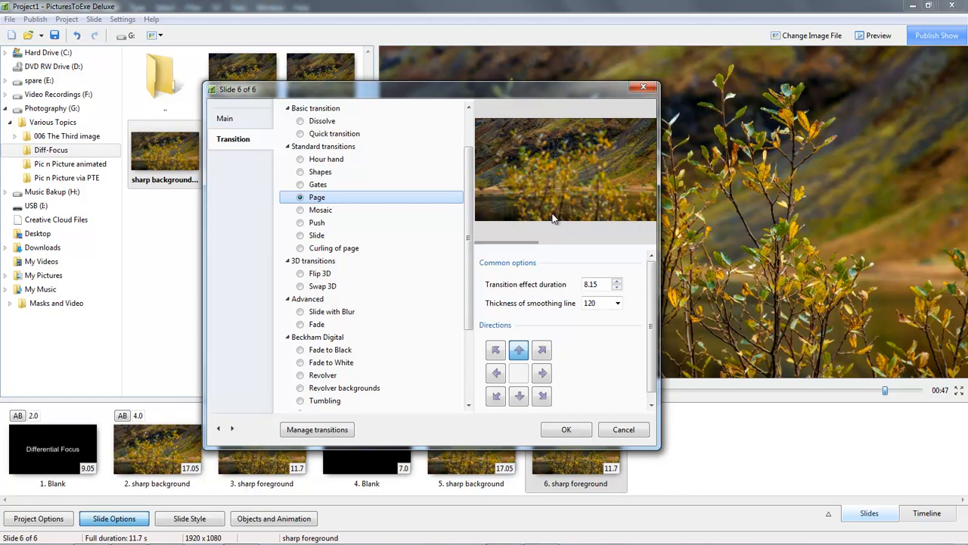
- Set the Page transition's thickness of smoothing line to 38.3 and apply the slide options
left_click(618, 302)
left_click_drag(592, 320, 539, 322)
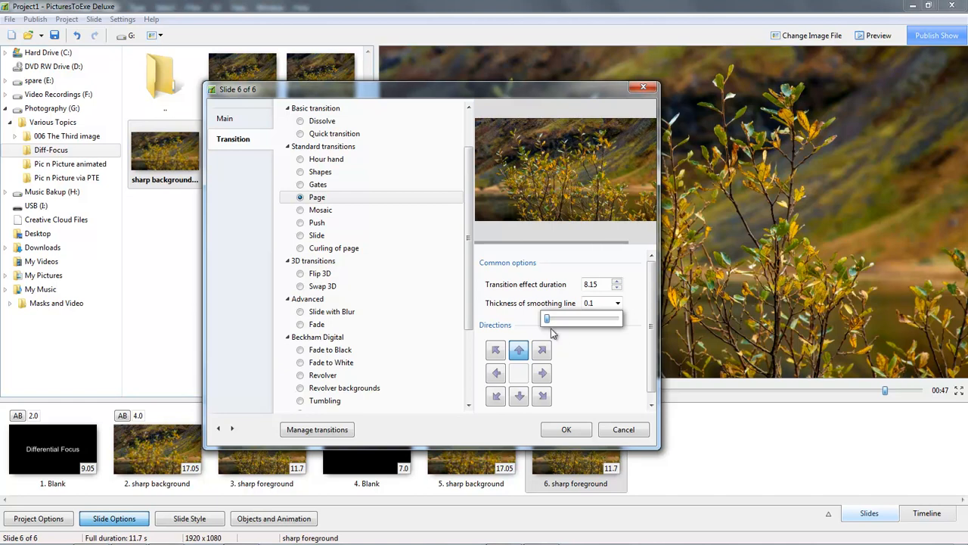
left_click_drag(547, 319, 561, 321)
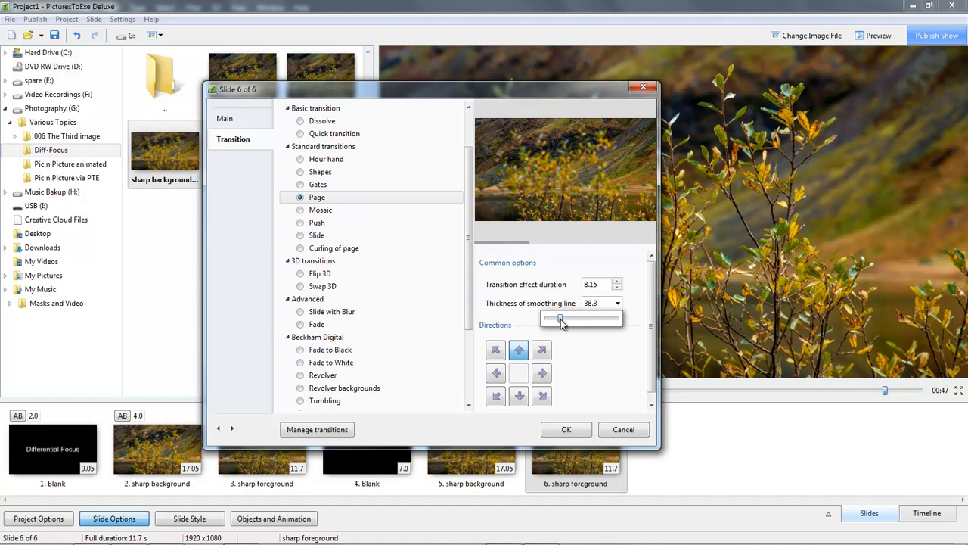
left_click(561, 430)
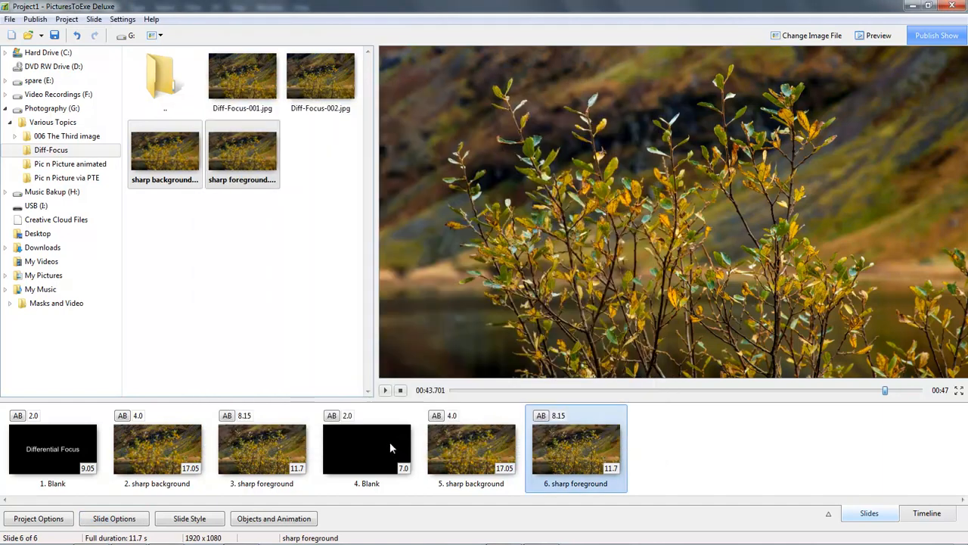
- Play the show from blank slide 4 to review the Page transition between the duplicated slides
left_click(387, 441)
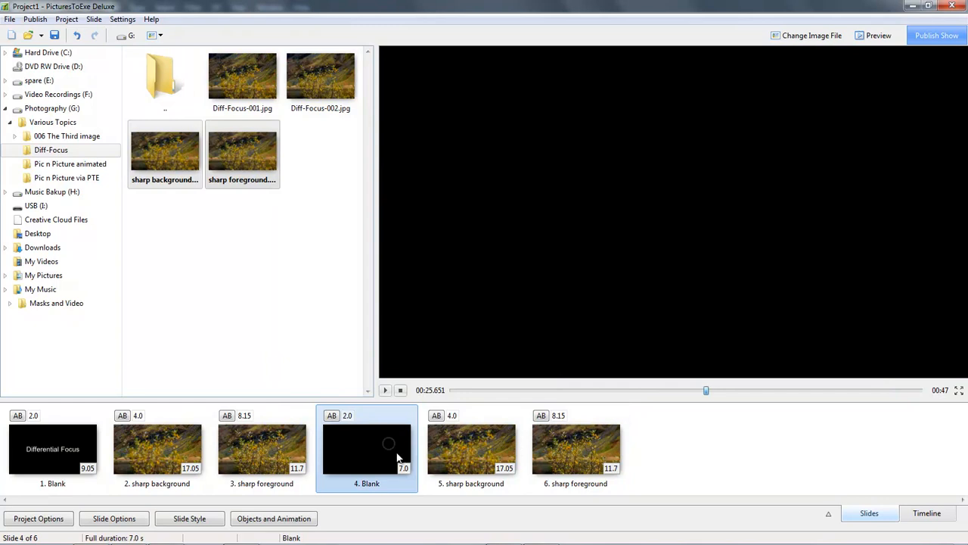
left_click(386, 390)
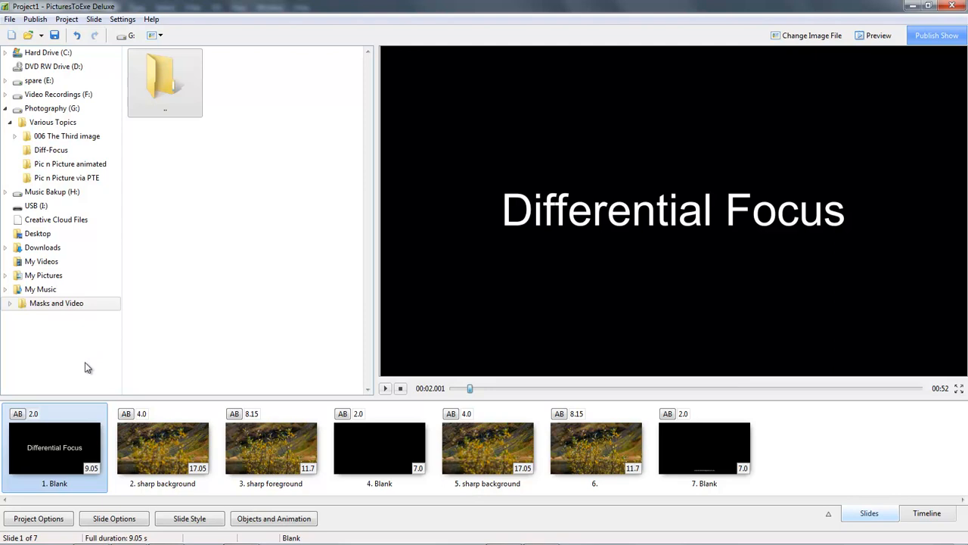
- Start a new project without saving the changed one, and give it a single blank slide
left_click(11, 19)
left_click(30, 33)
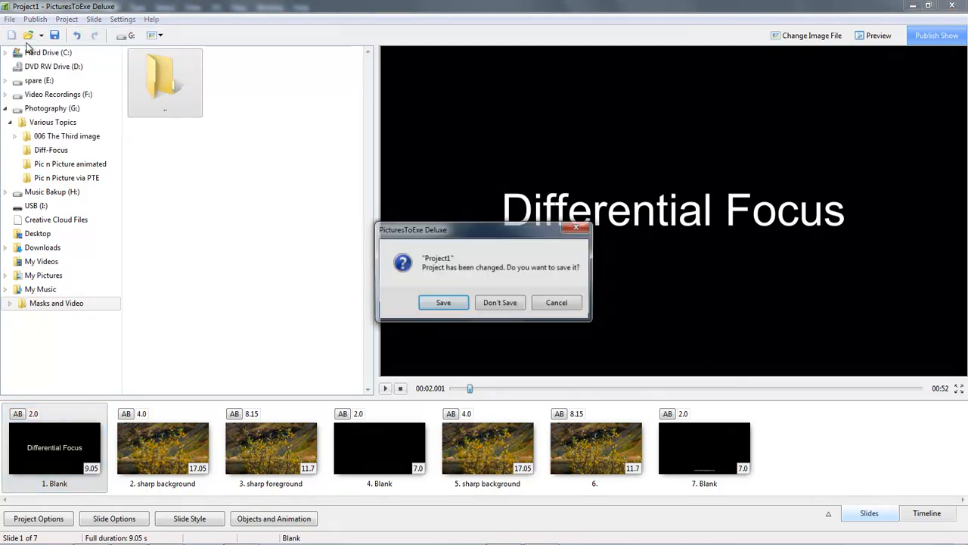
left_click(488, 304)
left_click(515, 297)
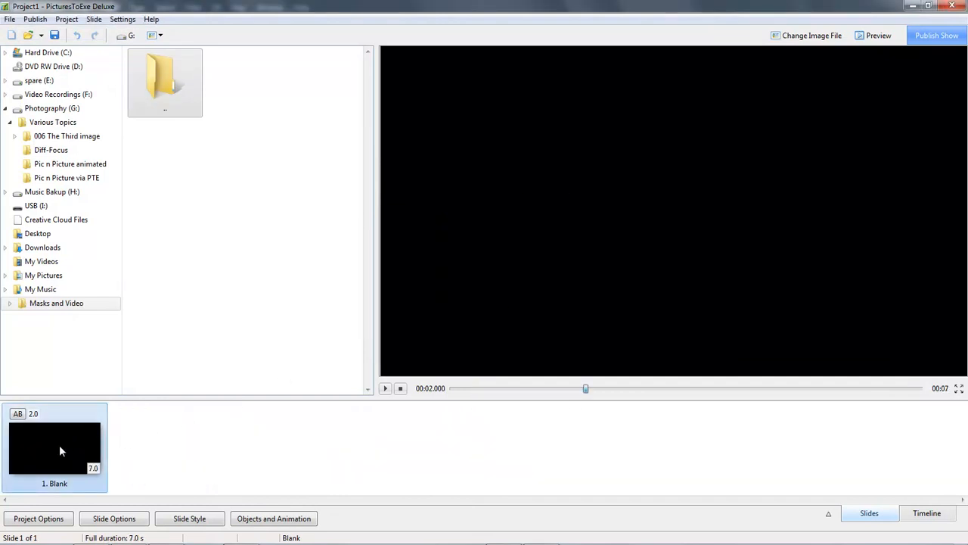
- Delete the blank slide and undo that deletion
key("Delete")
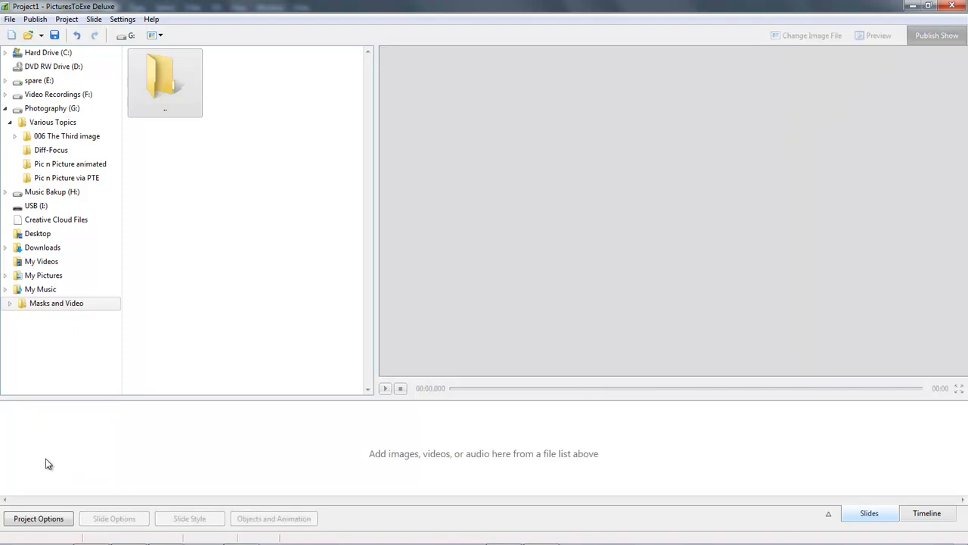
key("ctrl+z")
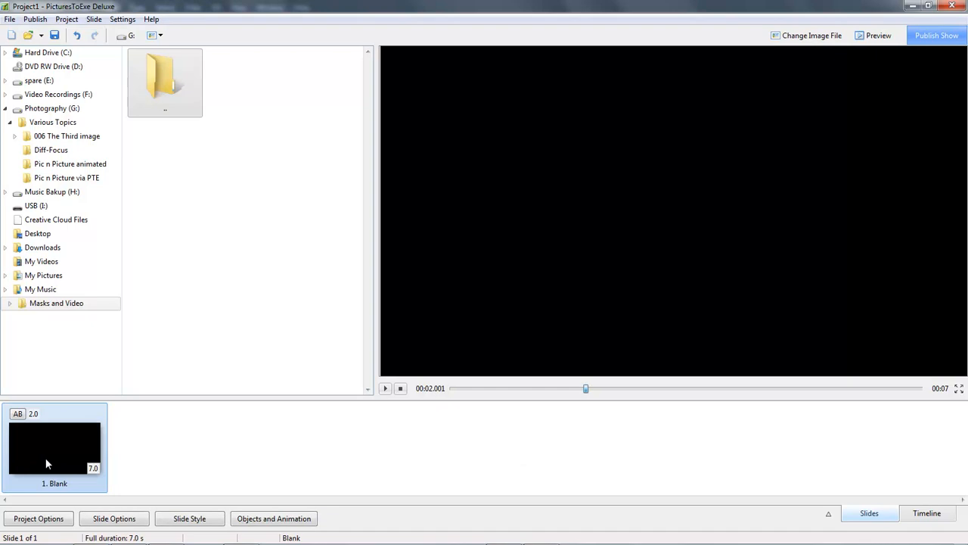
- Apply the Differential Focus slide style from the user styles to the blank slide
left_click(189, 518)
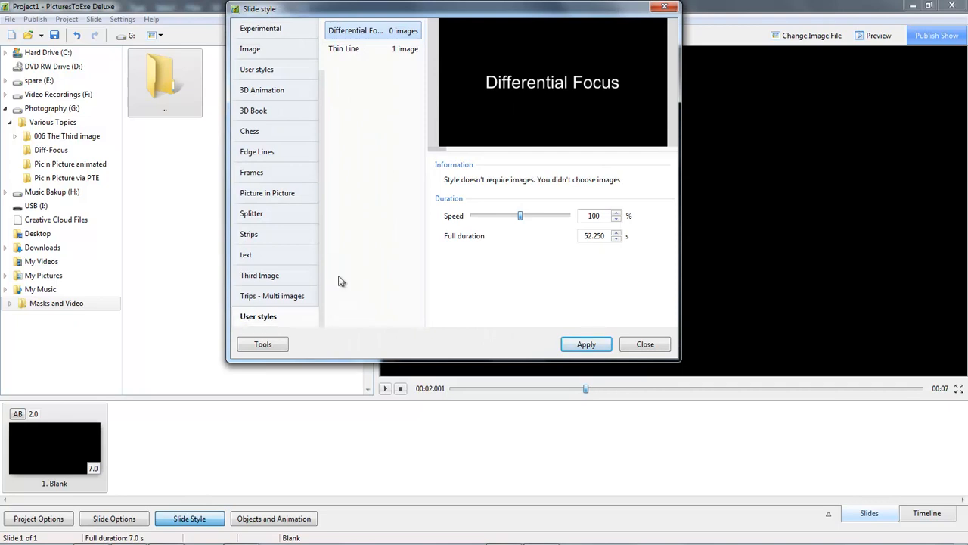
double_click(354, 39)
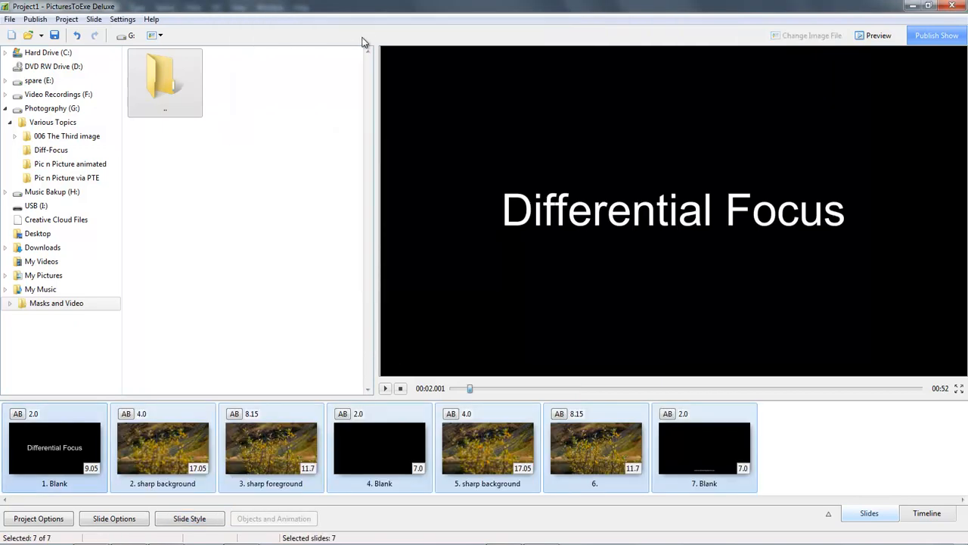